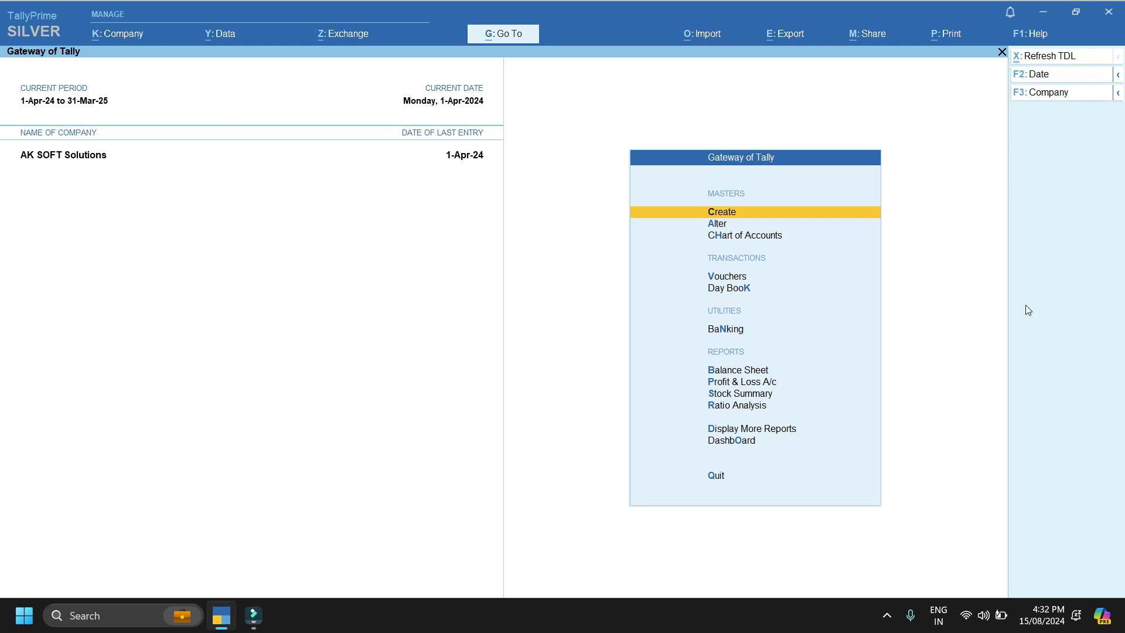
{"action": "key", "text": "Escape"}
{"action": "key", "text": "Escape"}
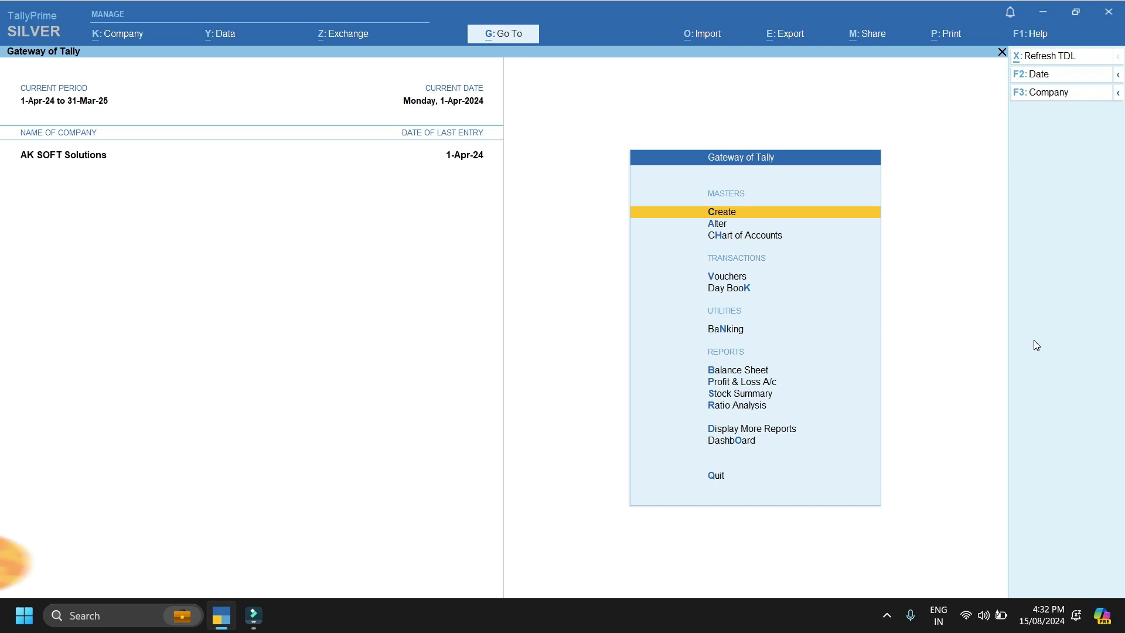
{"action": "key", "text": "Escape"}
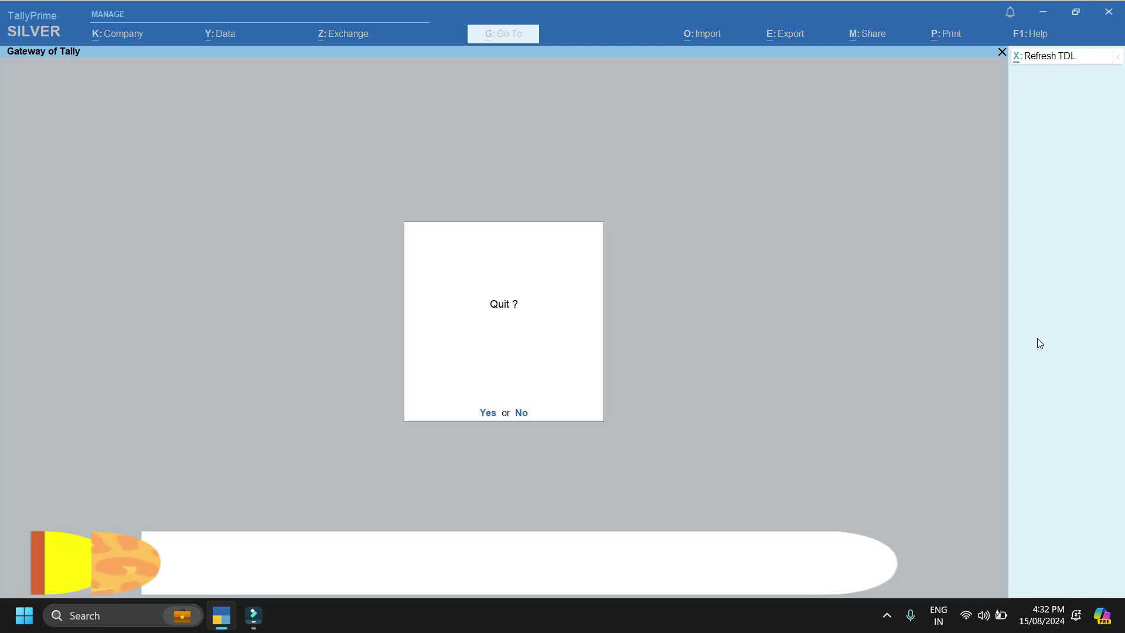
{"action": "key", "text": "Escape"}
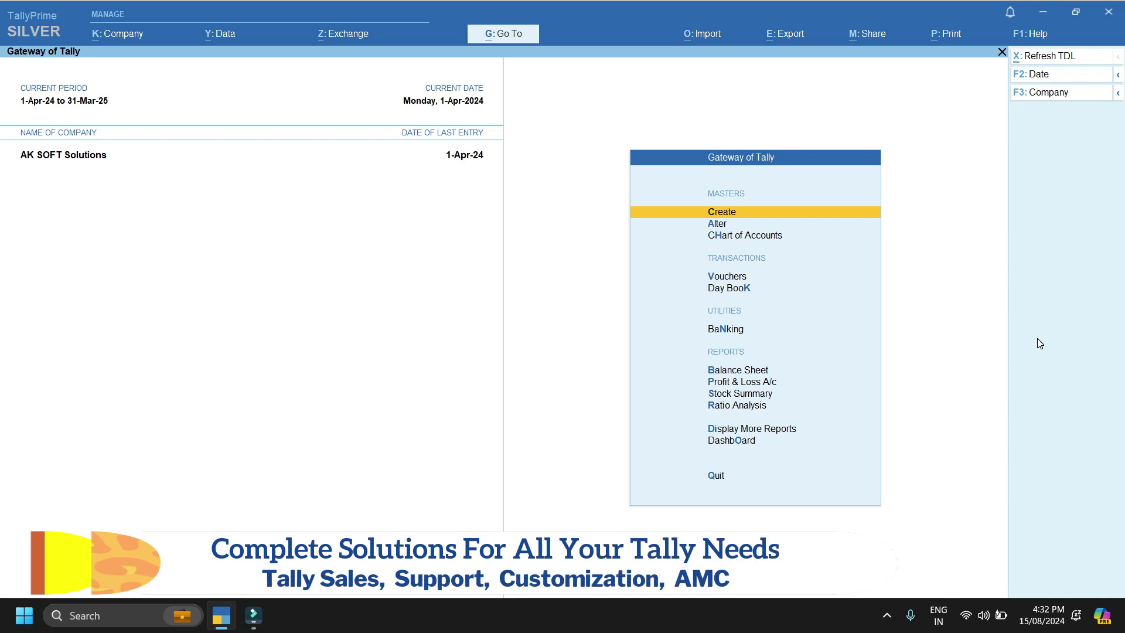
{"action": "key", "text": "Escape"}
{"action": "key", "text": "Escape"}
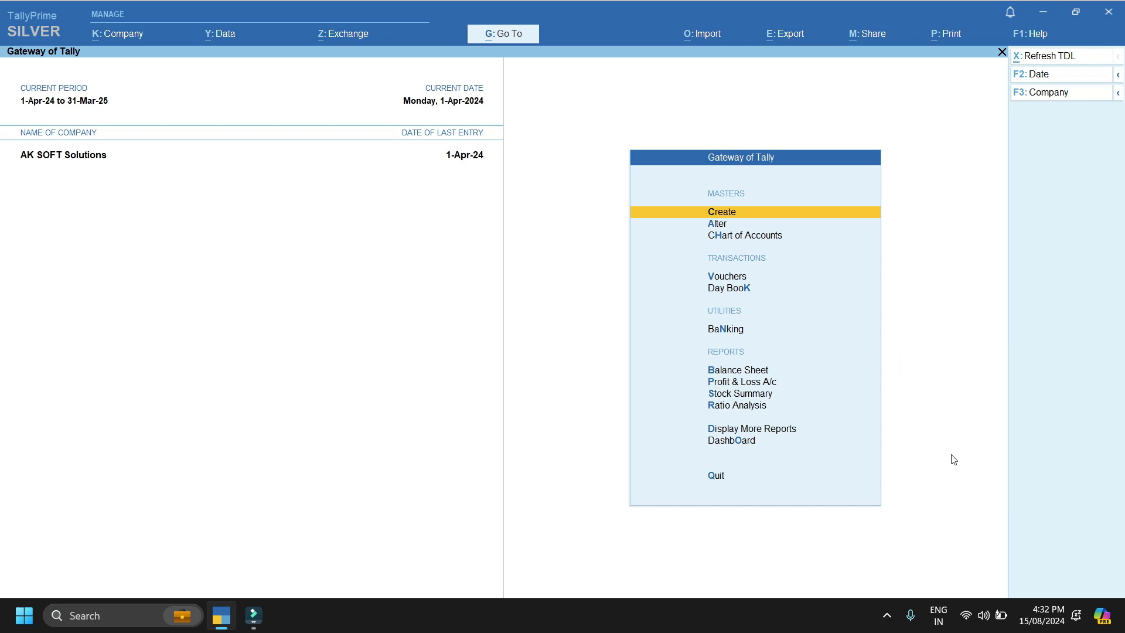
{"action": "key", "text": "Escape"}
{"action": "key", "text": "Escape"}
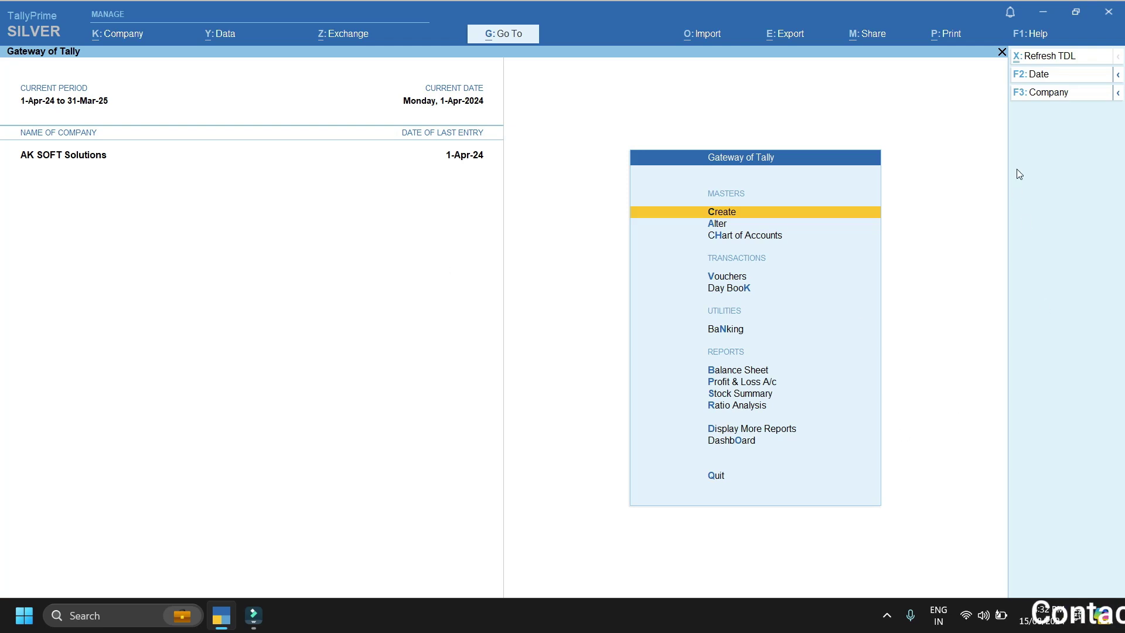
- Open the configuration of locally managed TDLs from the TDLs & AddOns management screen
{"action": "left_click", "coordinate": [1038, 39]}
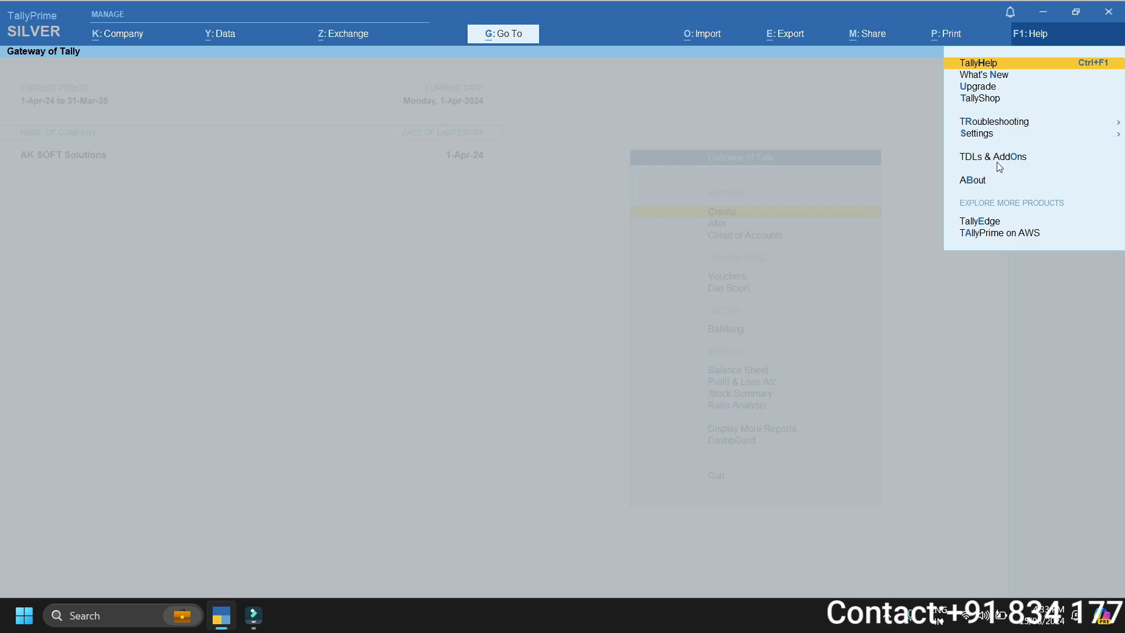
{"action": "left_click", "coordinate": [1004, 161]}
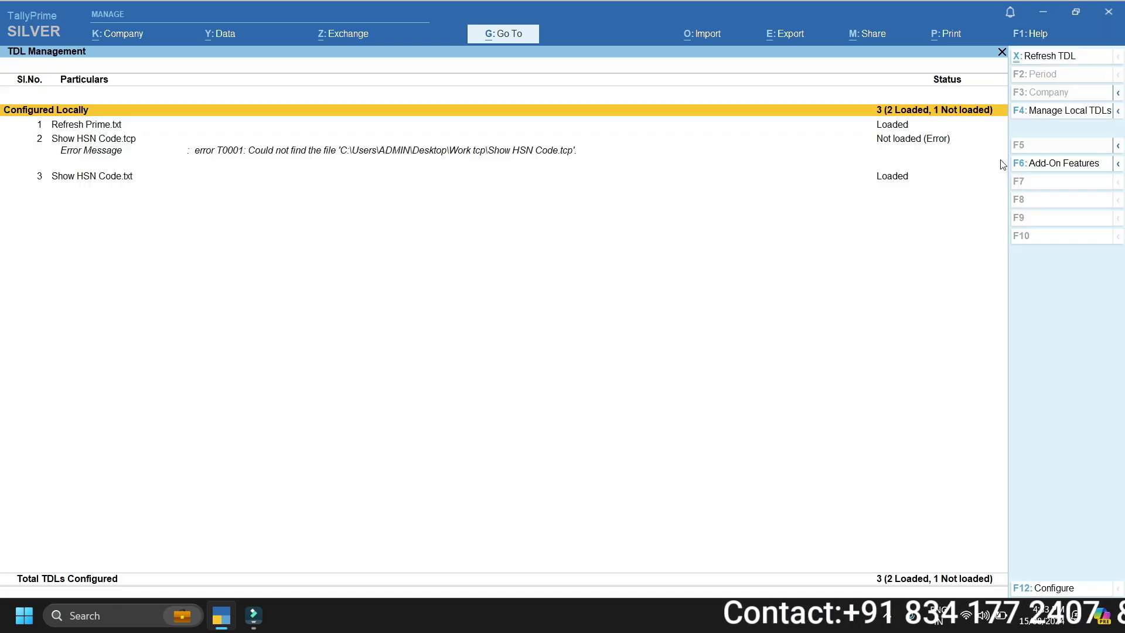
{"action": "left_click", "coordinate": [1058, 112]}
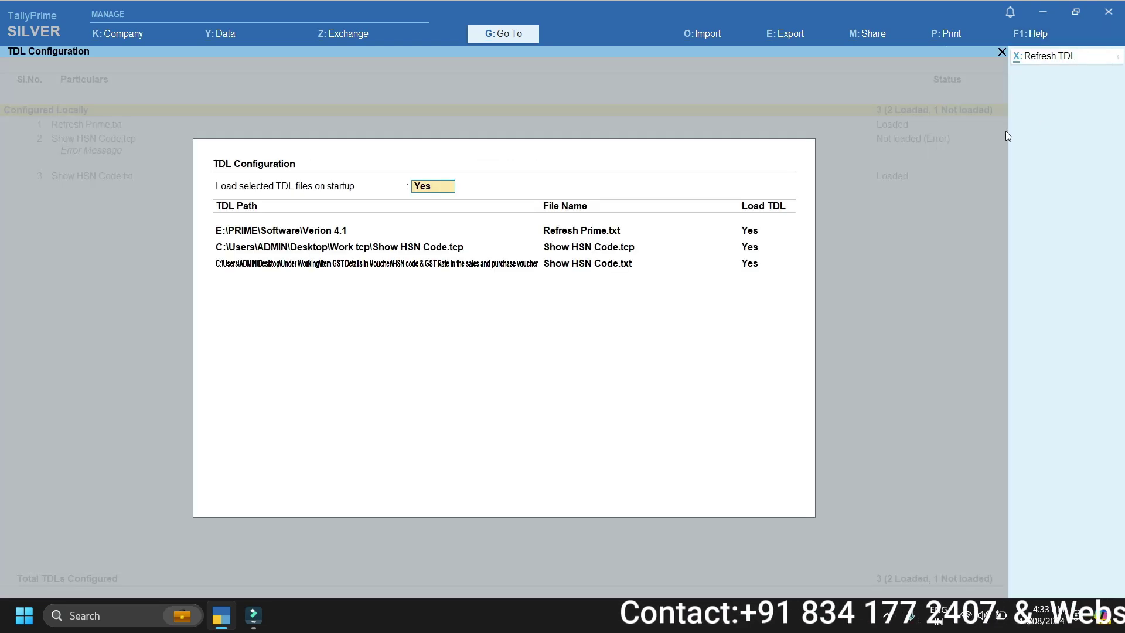
{"action": "key", "text": "Escape"}
{"action": "left_click", "coordinate": [1041, 109]}
- Remove the Show HSN Code.tcp and Show HSN Code.txt entries from the local TDL list, keep Refresh Prime.txt, and save the configuration
{"action": "key", "text": "Return"}
{"action": "key", "text": "Return"}
{"action": "key", "text": "Return"}
{"action": "key", "text": "BackSpace"}
{"action": "key", "text": "Down"}
{"action": "key", "text": "Down"}
{"action": "key", "text": "Down"}
{"action": "key", "text": "BackSpace"}
{"action": "key", "text": "Return"}
{"action": "key", "text": "Down"}
{"action": "key", "text": "Down"}
{"action": "key", "text": "Down"}
{"action": "key", "text": "Return"}
{"action": "key", "text": "BackSpace"}
{"action": "key", "text": "Down"}
{"action": "key", "text": "Down"}
{"action": "key", "text": "Down"}
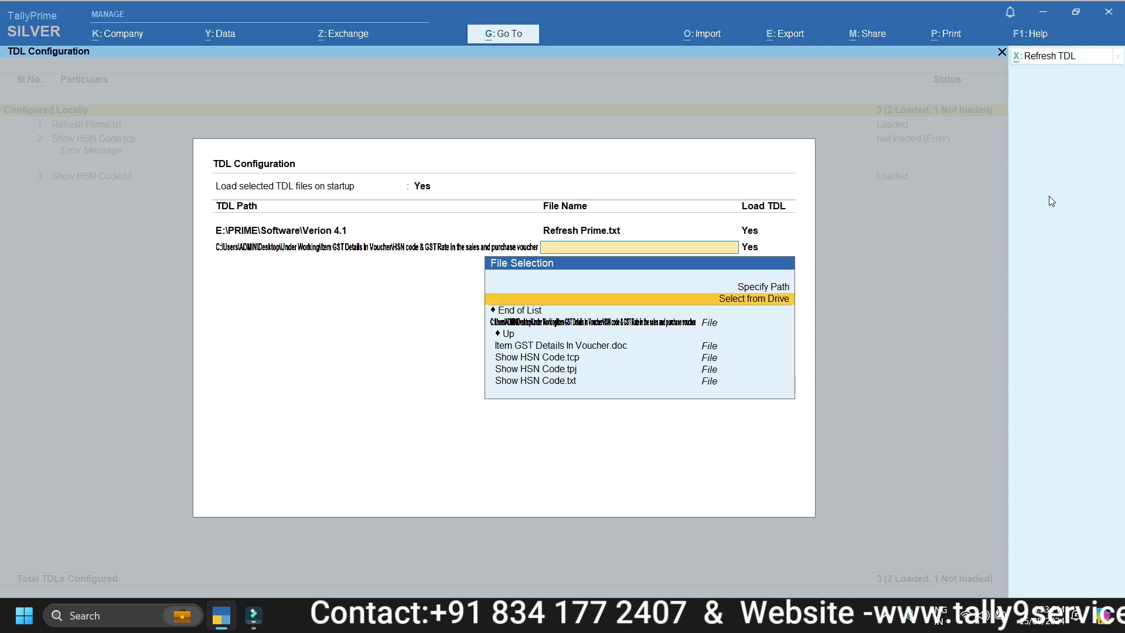
{"action": "key", "text": "Return"}
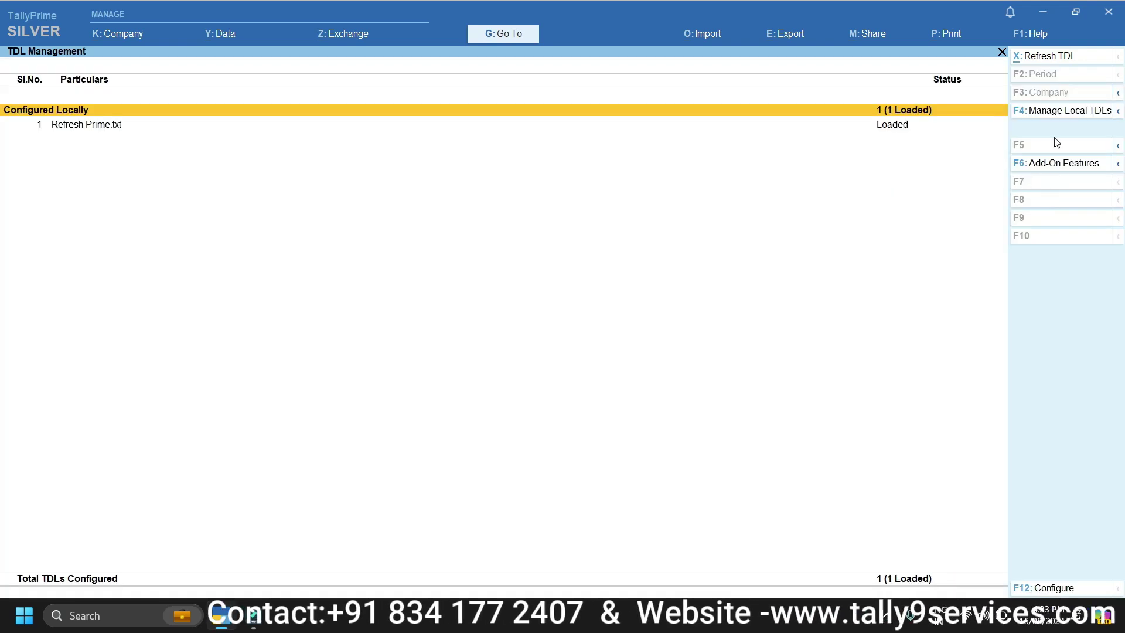
- Check the contents of the Demo Tcp folder on the Windows desktop, close it, and return to TallyPrime
{"action": "left_click", "coordinate": [1043, 12]}
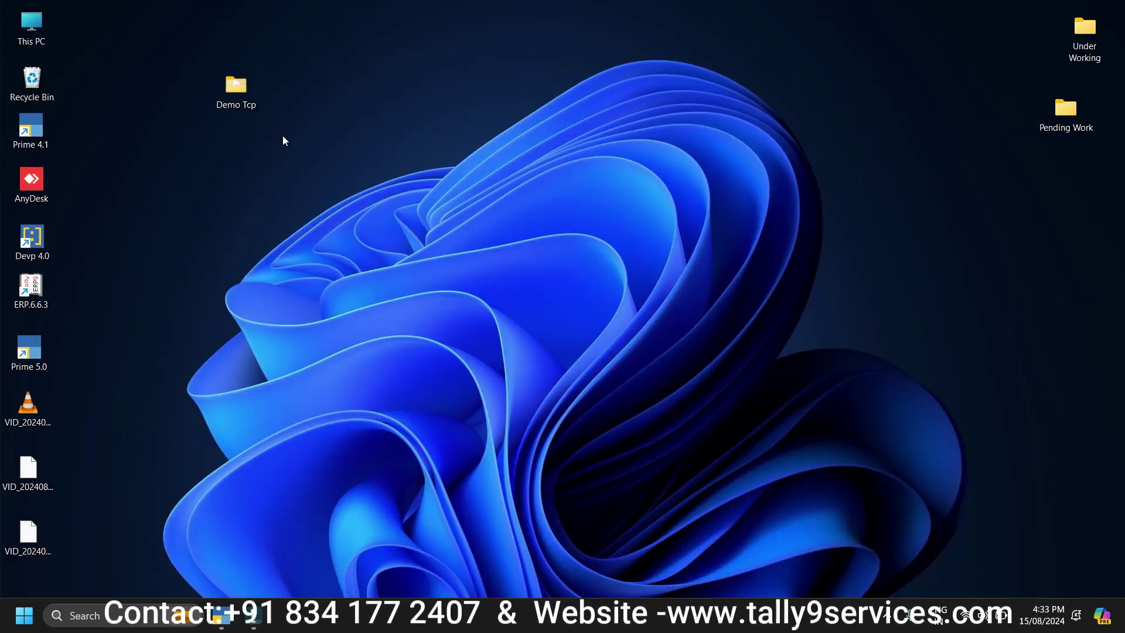
{"action": "double_click", "coordinate": [232, 106]}
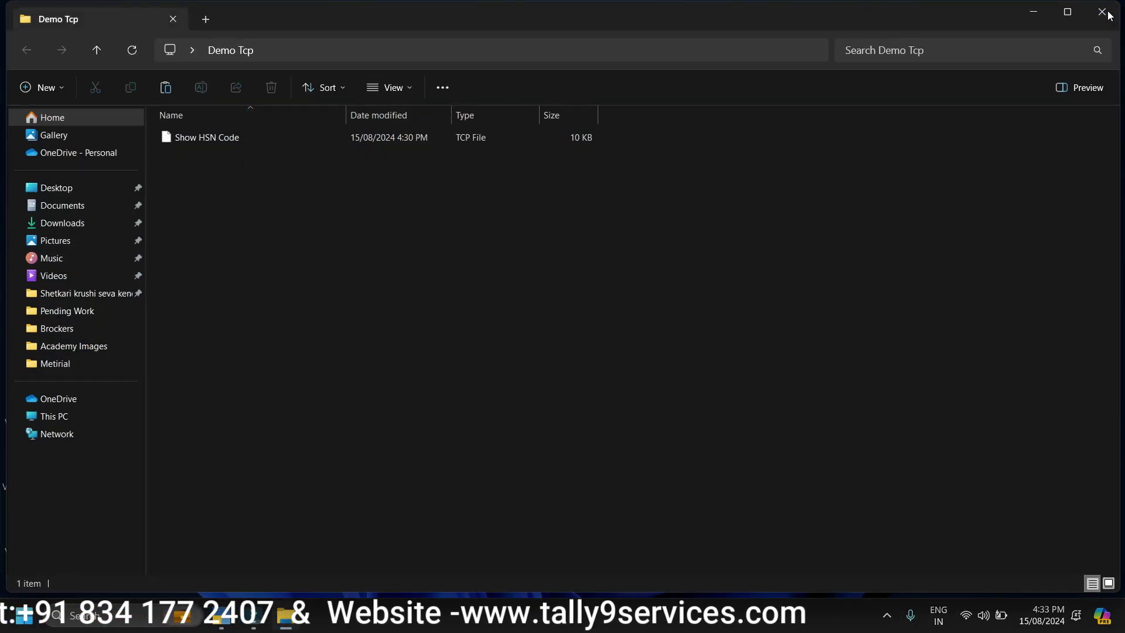
{"action": "left_click", "coordinate": [1108, 12]}
{"action": "left_click", "coordinate": [225, 621]}
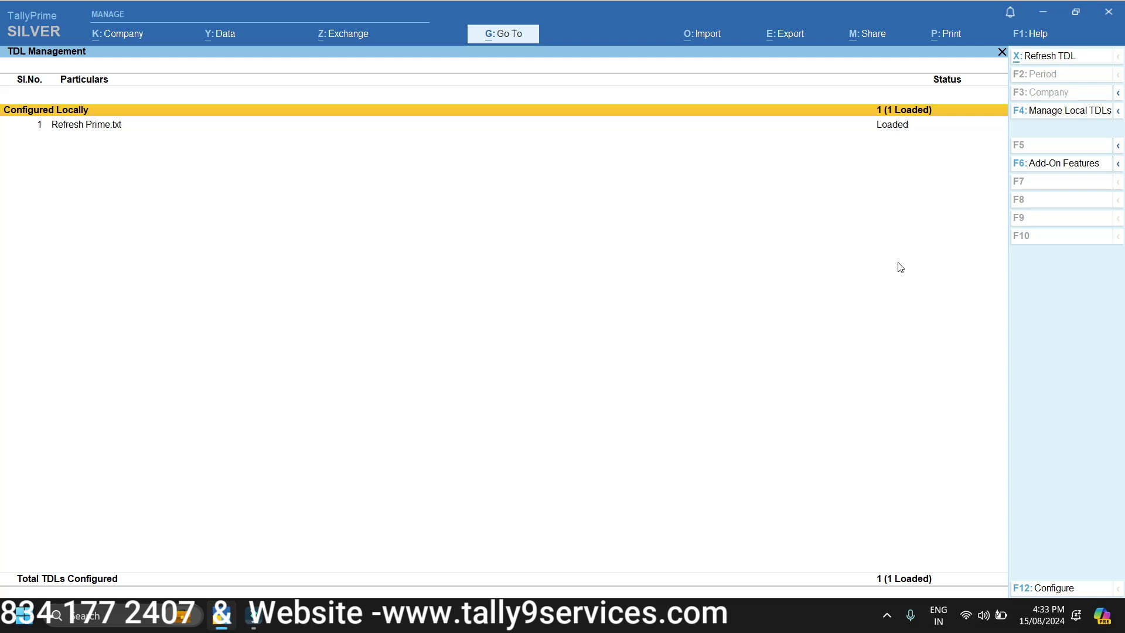
- Reopen the local TDL configuration and browse from the drive list to the Desktop folder for a new TDL file
{"action": "left_click", "coordinate": [1038, 114]}
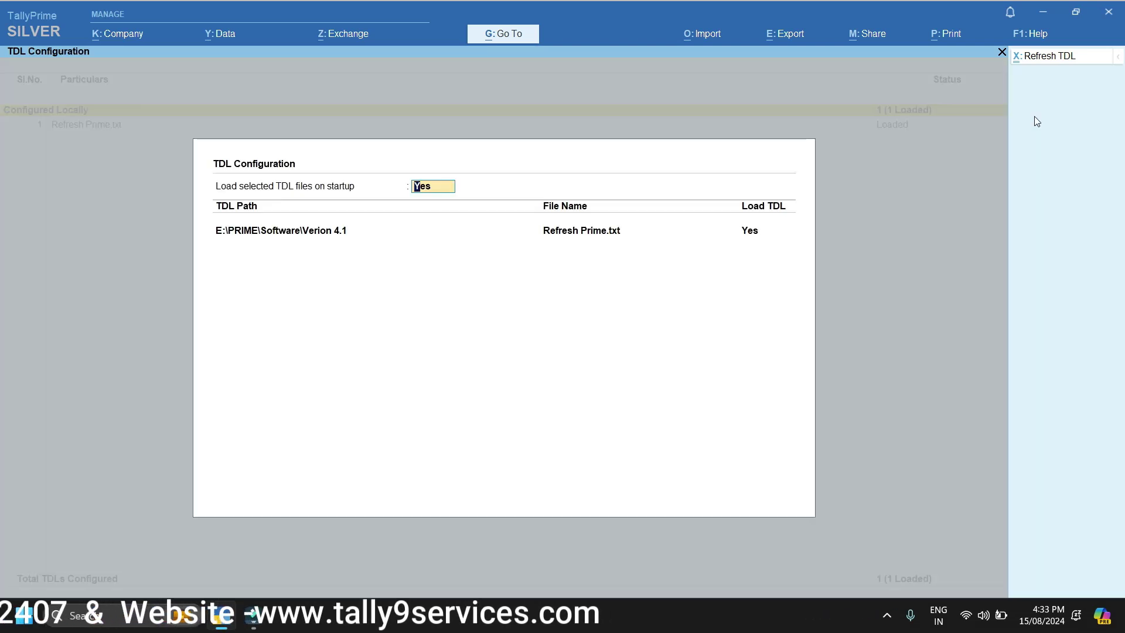
{"action": "key", "text": "Return"}
{"action": "key", "text": "Return"}
{"action": "key", "text": "Return"}
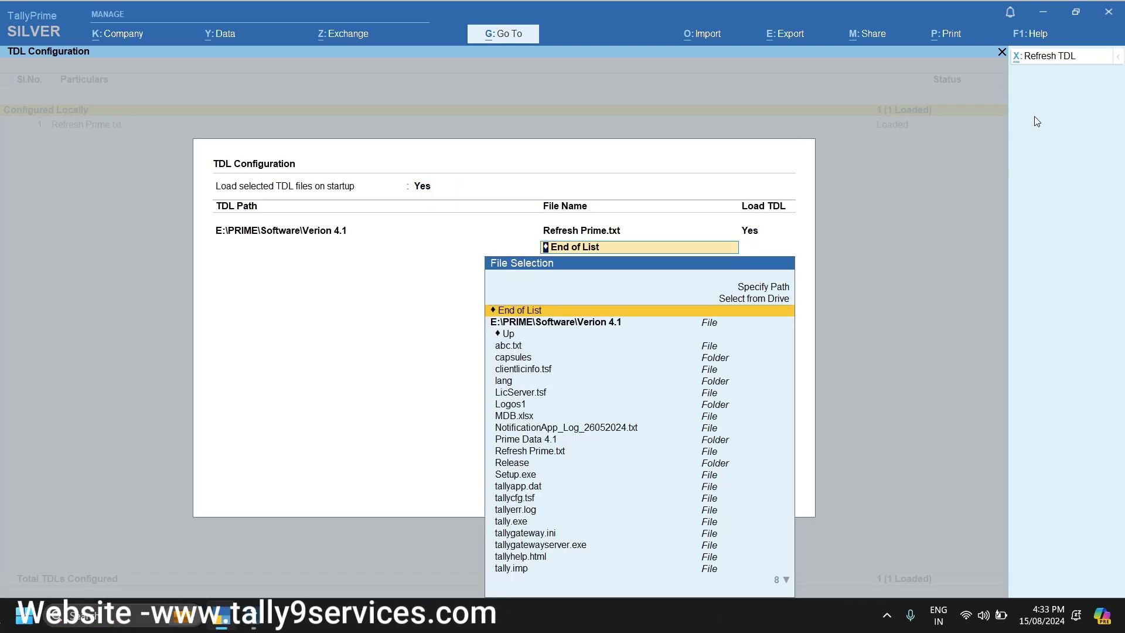
{"action": "key", "text": "Up"}
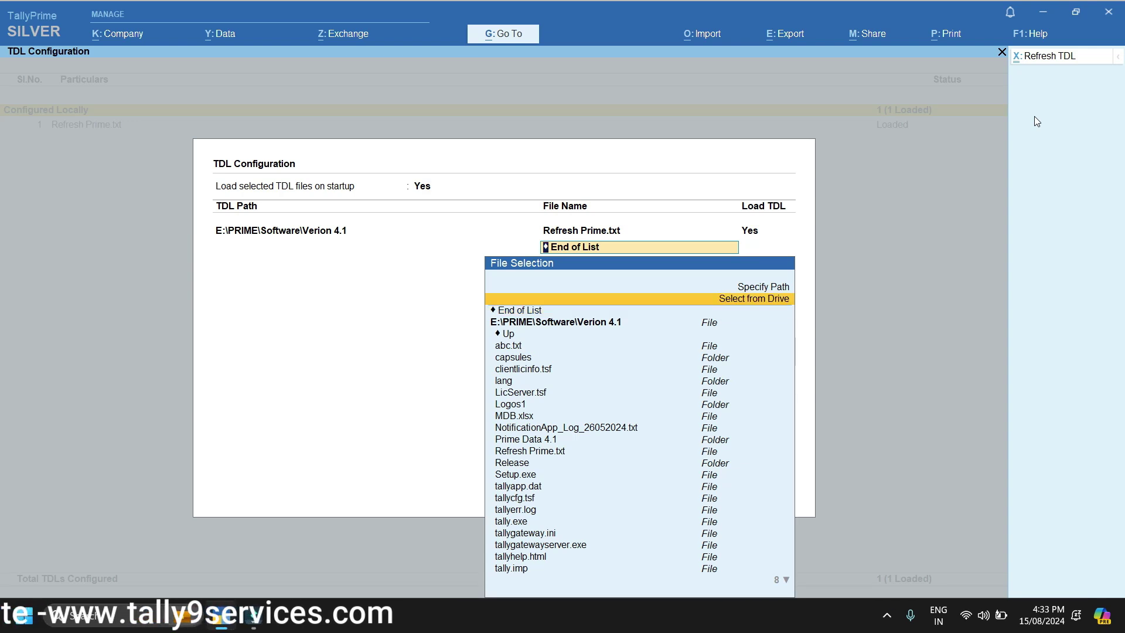
{"action": "key", "text": "Return"}
{"action": "key", "text": "Down"}
{"action": "key", "text": "Down"}
{"action": "key", "text": "Down"}
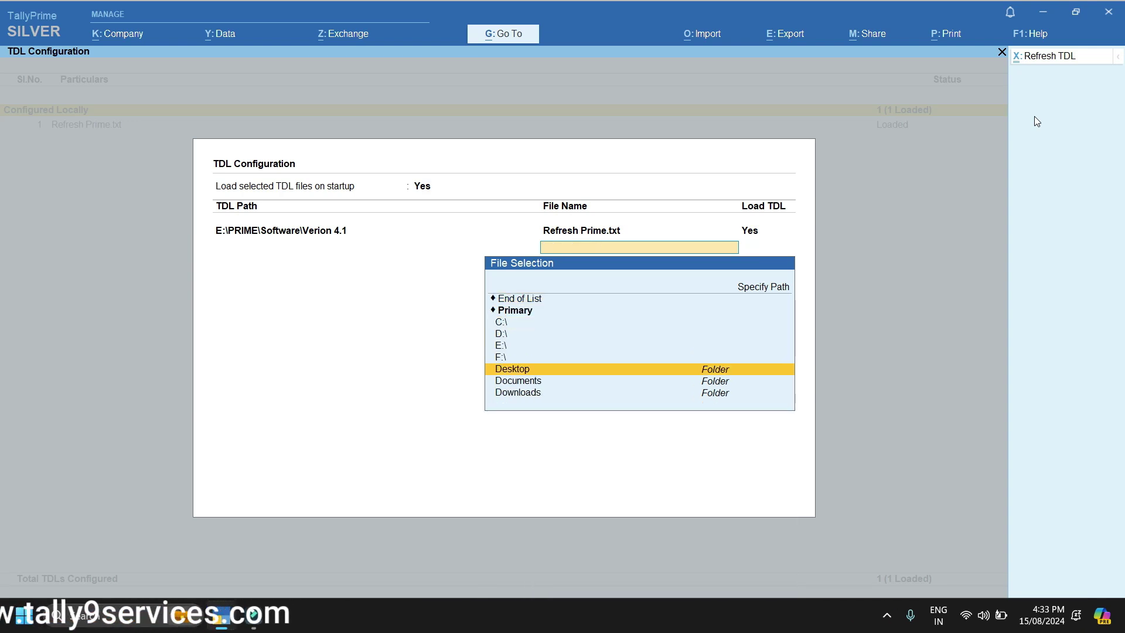
{"action": "key", "text": "Return"}
- Add Show HSN Code.tcp from the Demo Tcp folder as a local TDL, save the configuration, and return to the Gateway of Tally
{"action": "key", "text": "Down"}
{"action": "key", "text": "Down"}
{"action": "key", "text": "Down"}
{"action": "key", "text": "Down"}
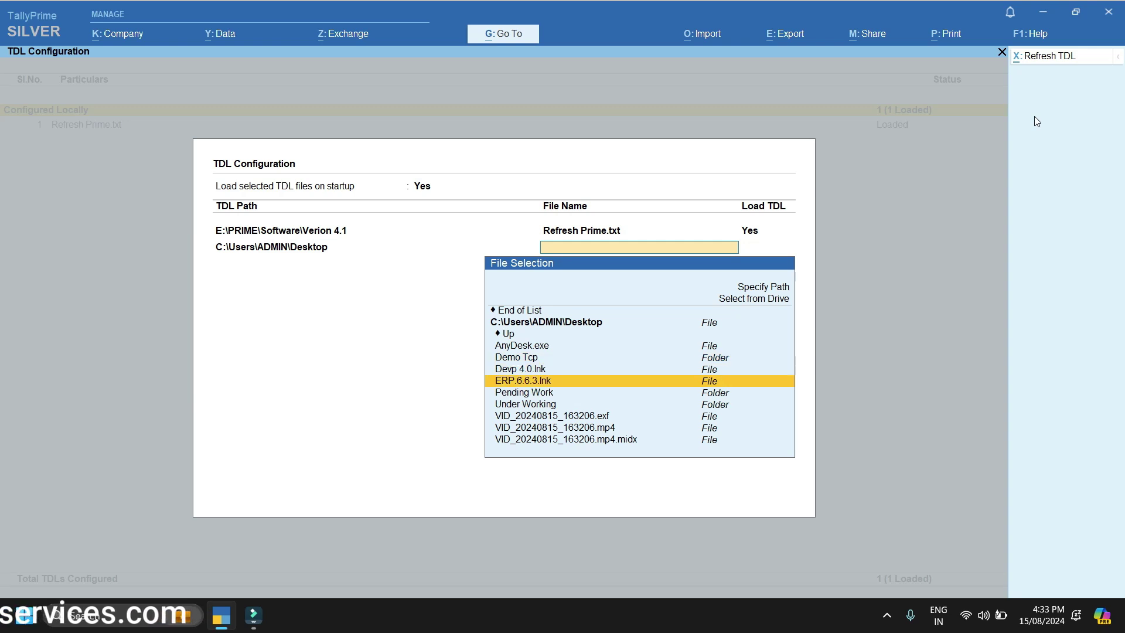
{"action": "key", "text": "Up"}
{"action": "key", "text": "Up"}
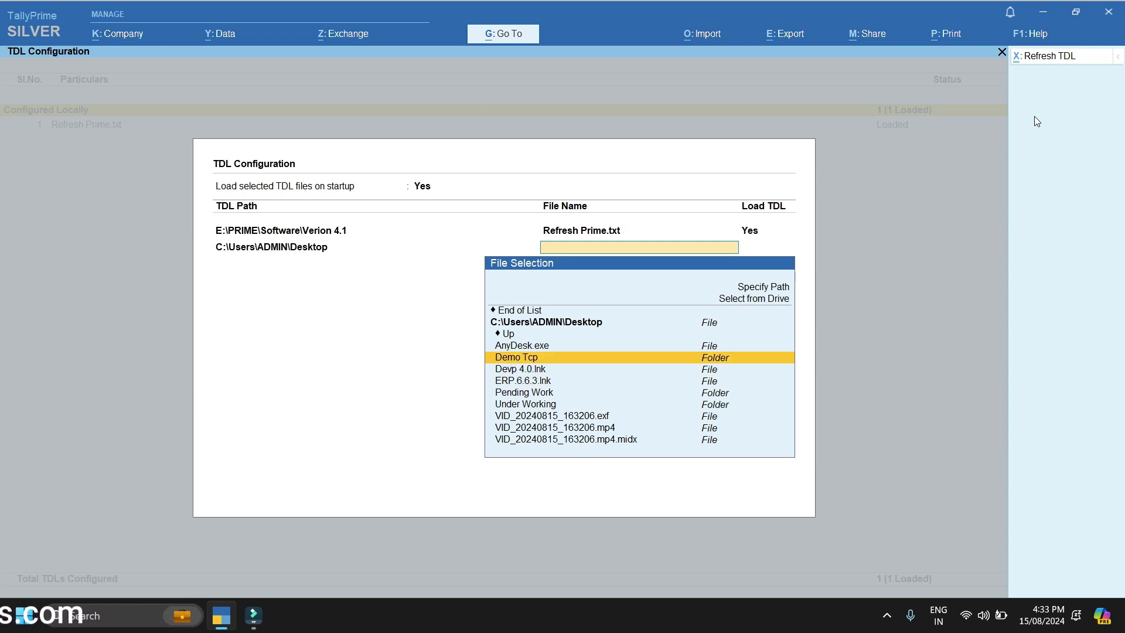
{"action": "key", "text": "Return"}
{"action": "key", "text": "Down"}
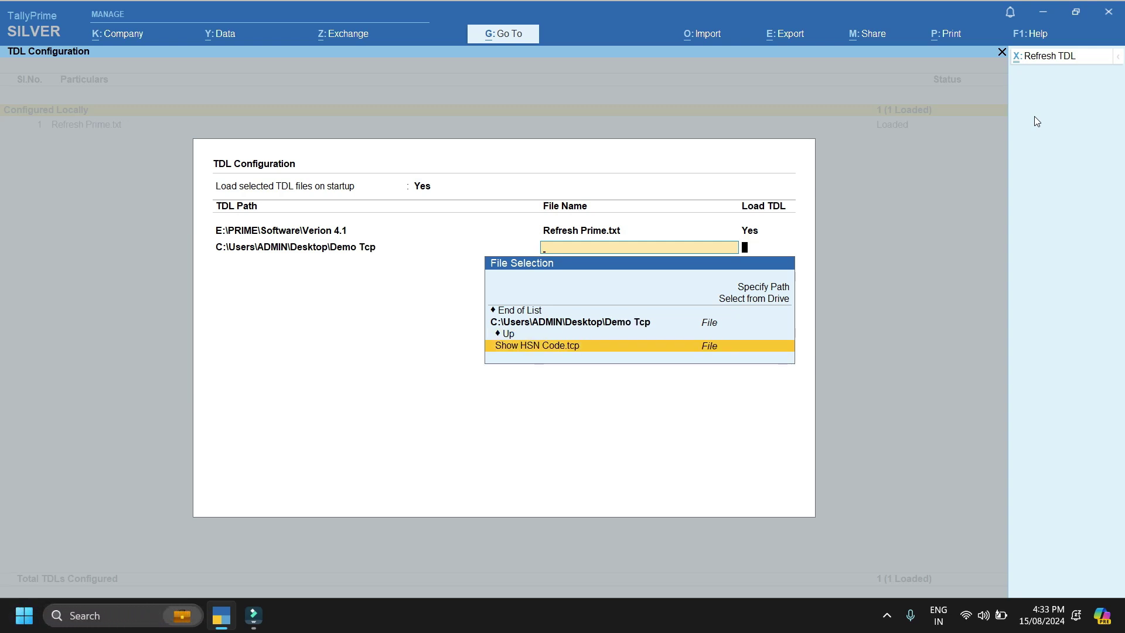
{"action": "key", "text": "Return"}
{"action": "key", "text": "Return"}
{"action": "key", "text": "Return"}
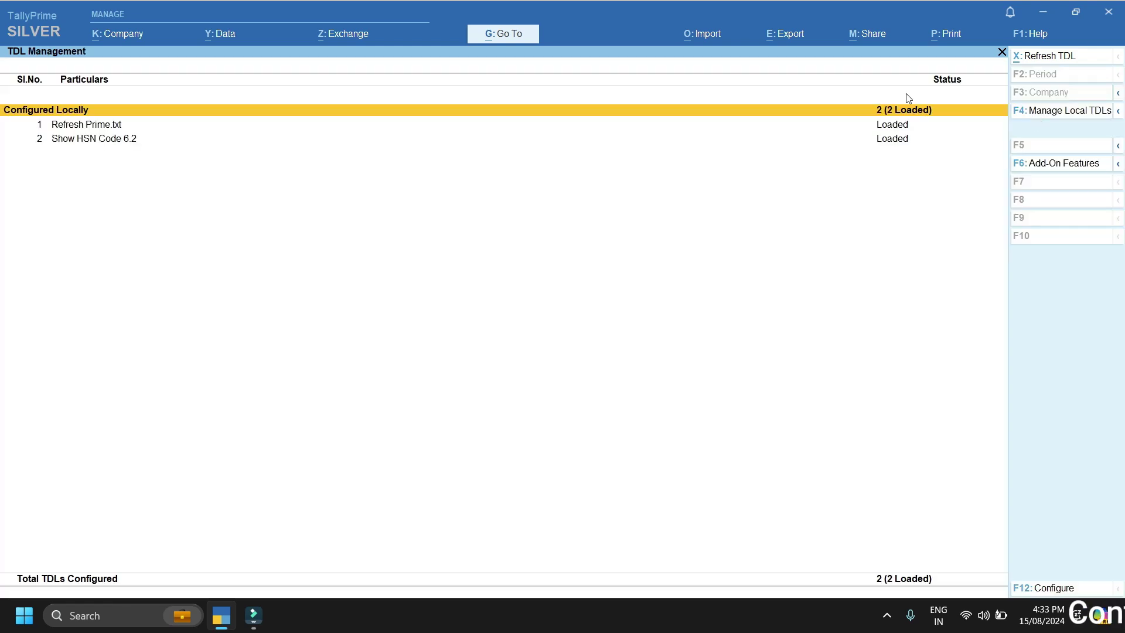
{"action": "key", "text": "Escape"}
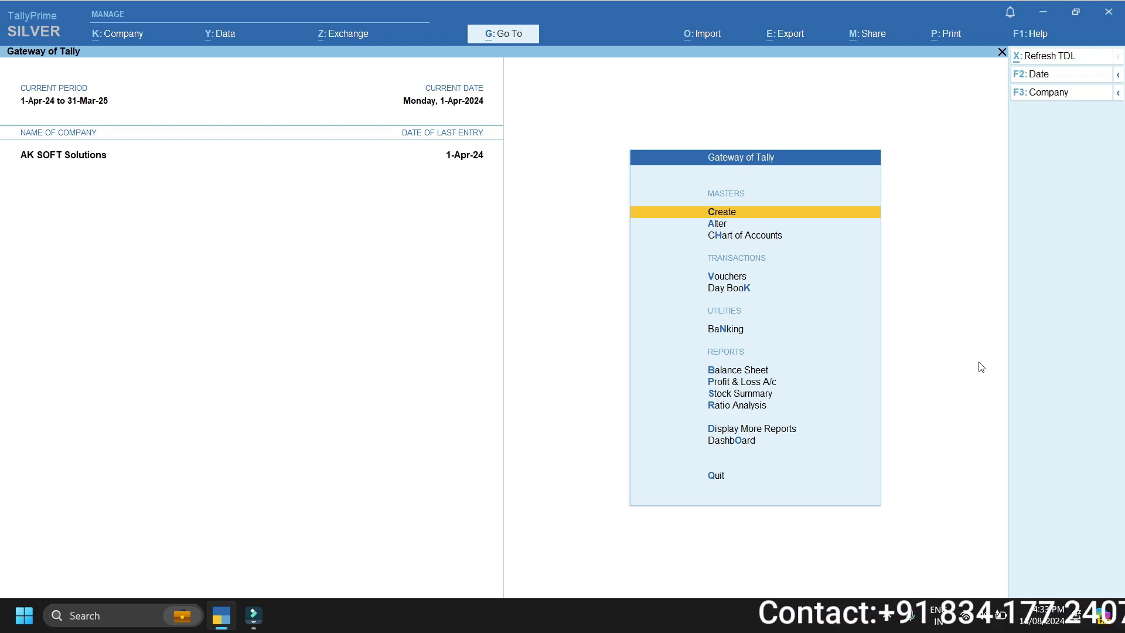
- Open the Sales voucher type for alteration
{"action": "key", "text": "Down"}
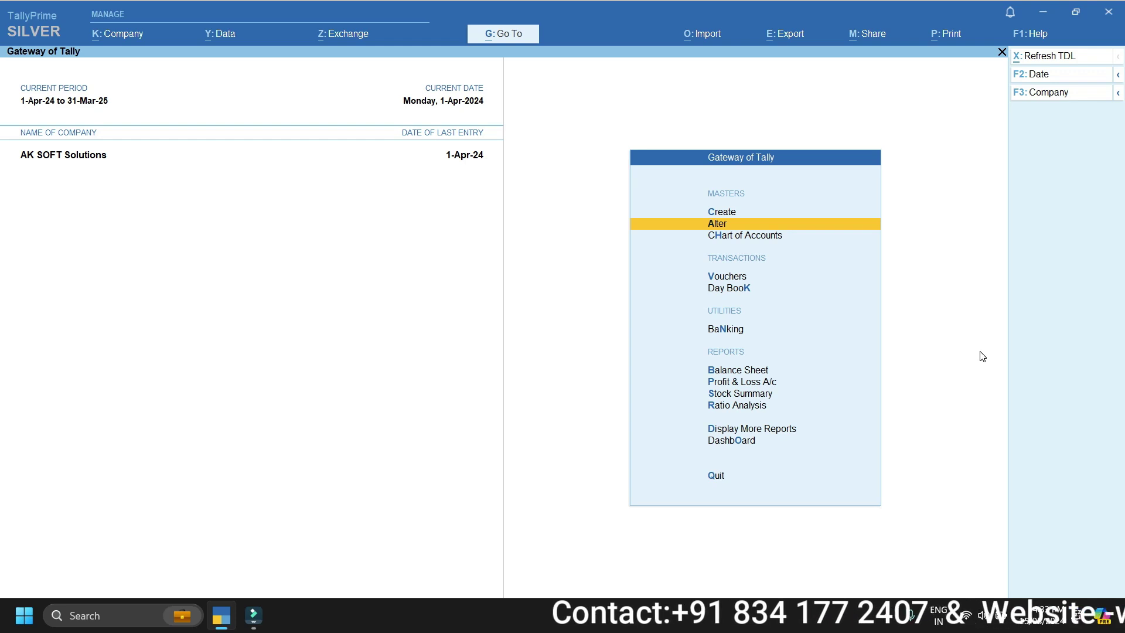
{"action": "key", "text": "Return"}
{"action": "key", "text": "Down"}
{"action": "key", "text": "Down"}
{"action": "key", "text": "Down"}
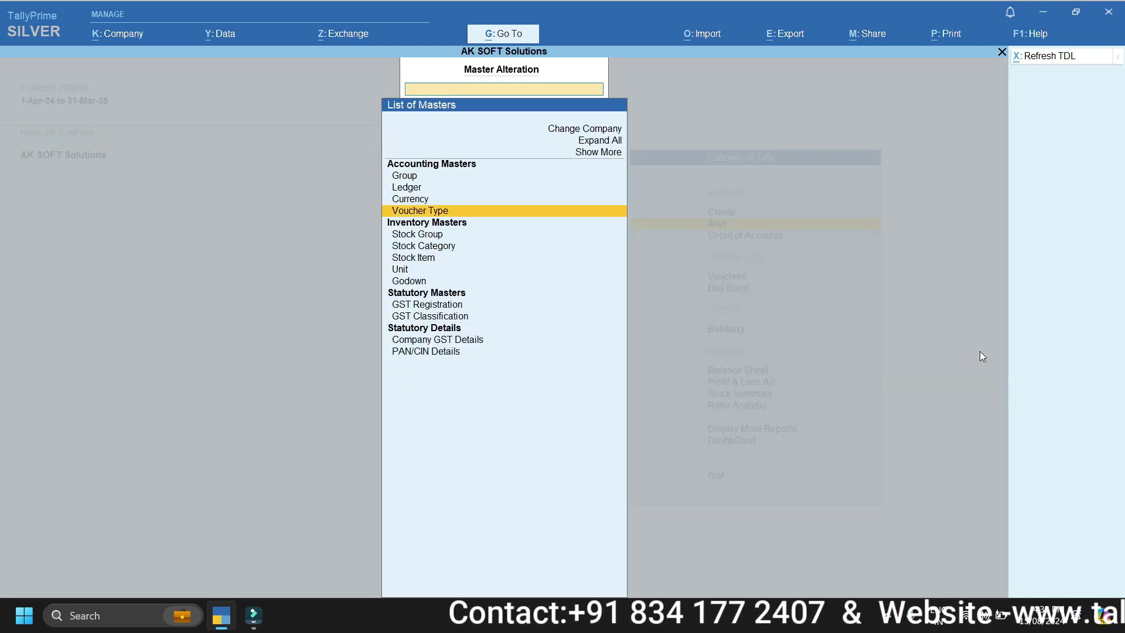
{"action": "key", "text": "Return"}
{"action": "key", "text": "Down"}
{"action": "key", "text": "Down"}
{"action": "key", "text": "Down"}
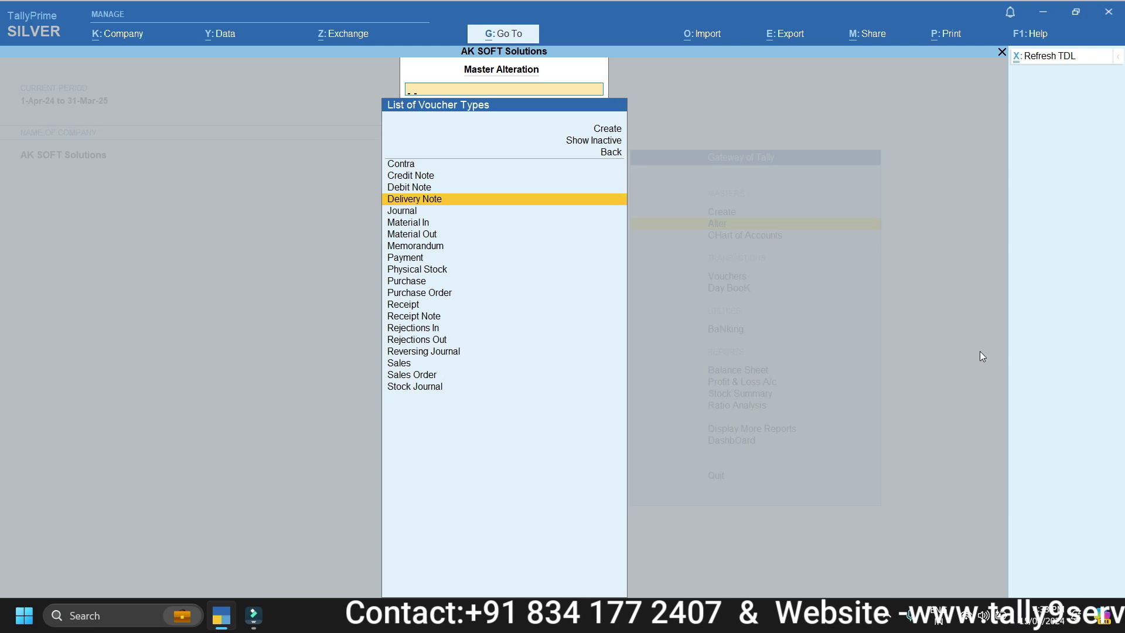
{"action": "type", "text": "Sal"}
{"action": "key", "text": "Return"}
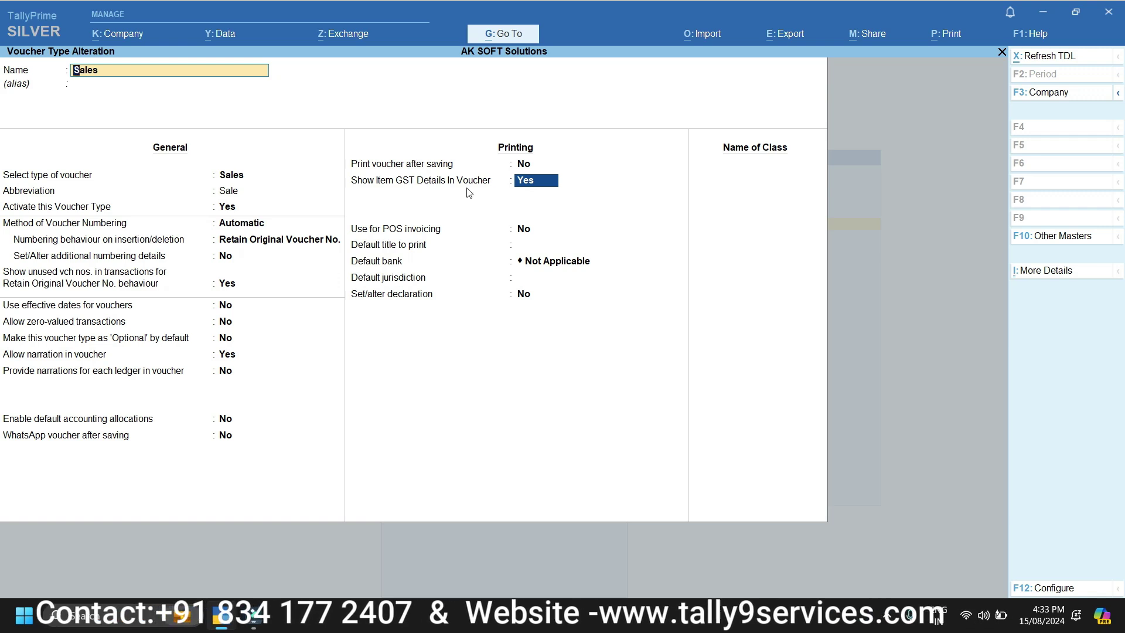
- Set Show Item GST Details In Voucher to Yes, with HSN code Yes, taxability No and tax rate Yes at voucher level
{"action": "left_click", "coordinate": [529, 185]}
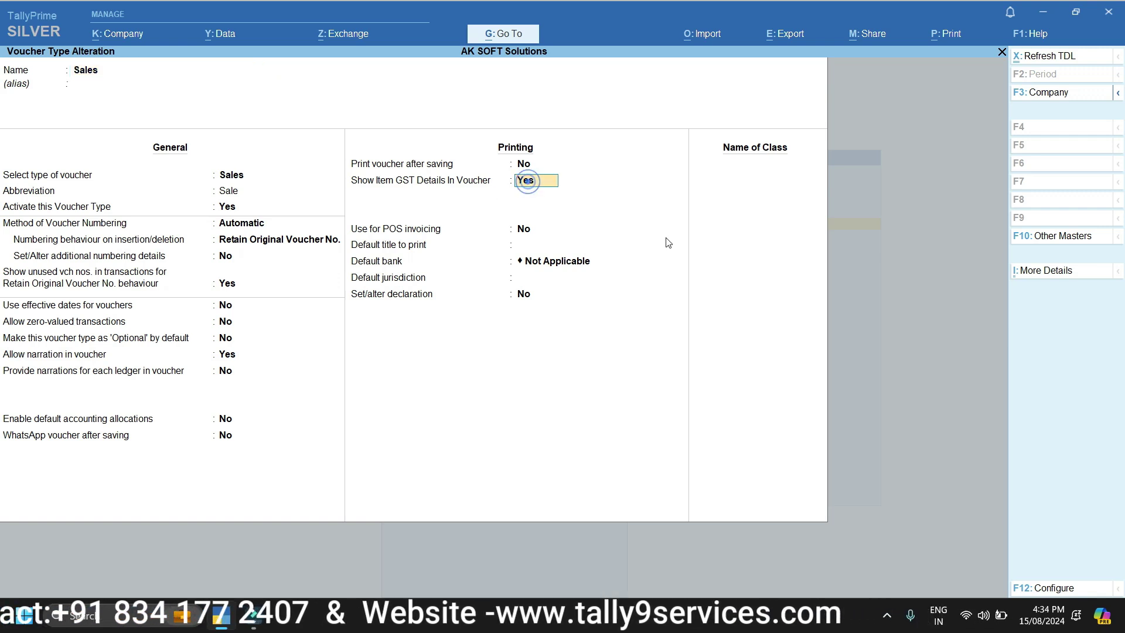
{"action": "key", "text": "Return"}
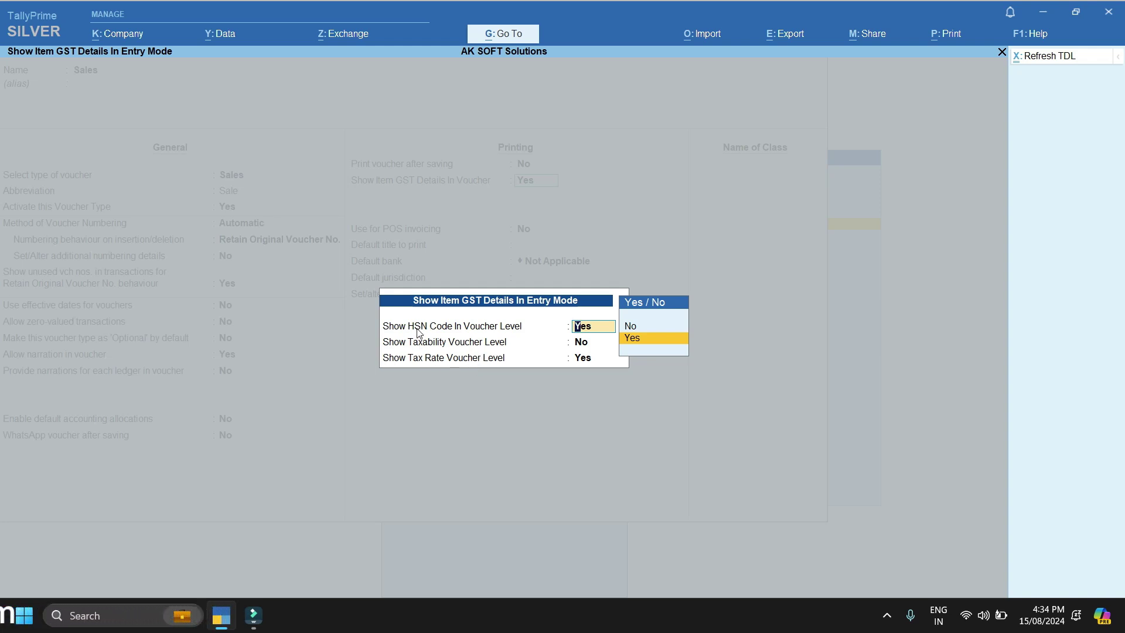
{"action": "key", "text": "Return"}
{"action": "left_click", "coordinate": [440, 363]}
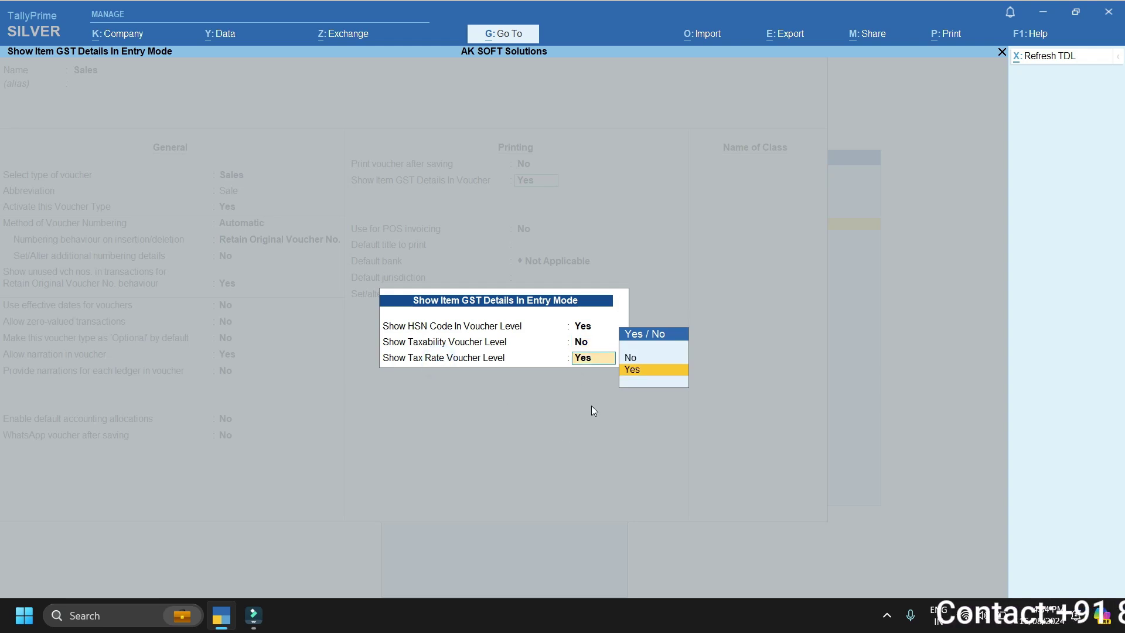
{"action": "key", "text": "Return"}
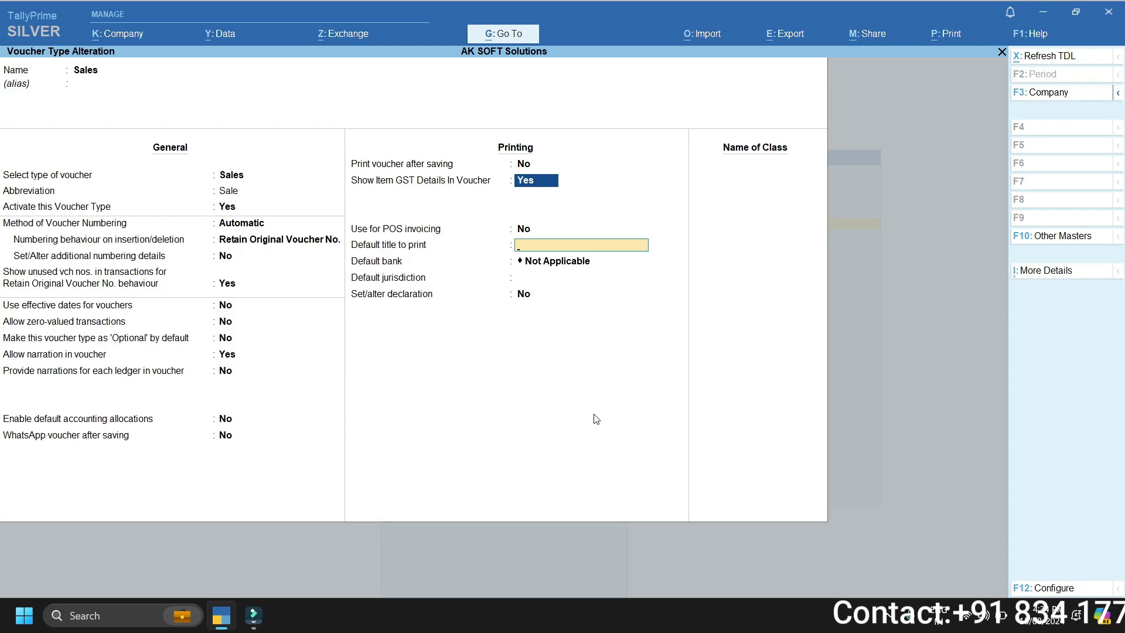
- Accept the Sales voucher type with the remaining printing options unchanged and return to the Gateway of Tally
{"action": "key", "text": "Return"}
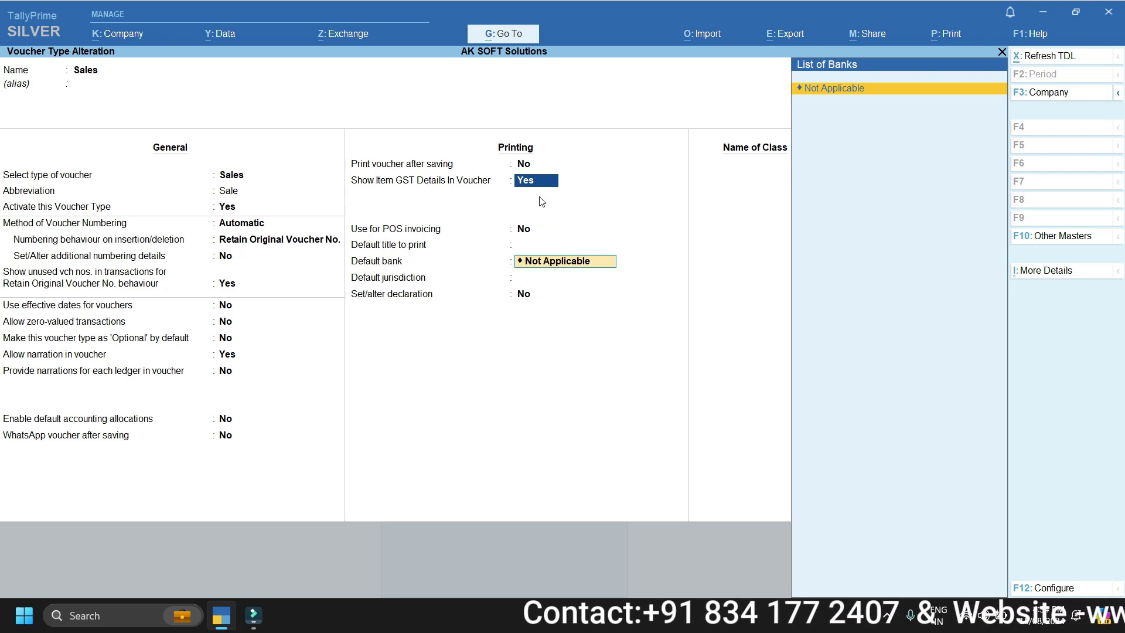
{"action": "key", "text": "Return"}
{"action": "key", "text": "Return"}
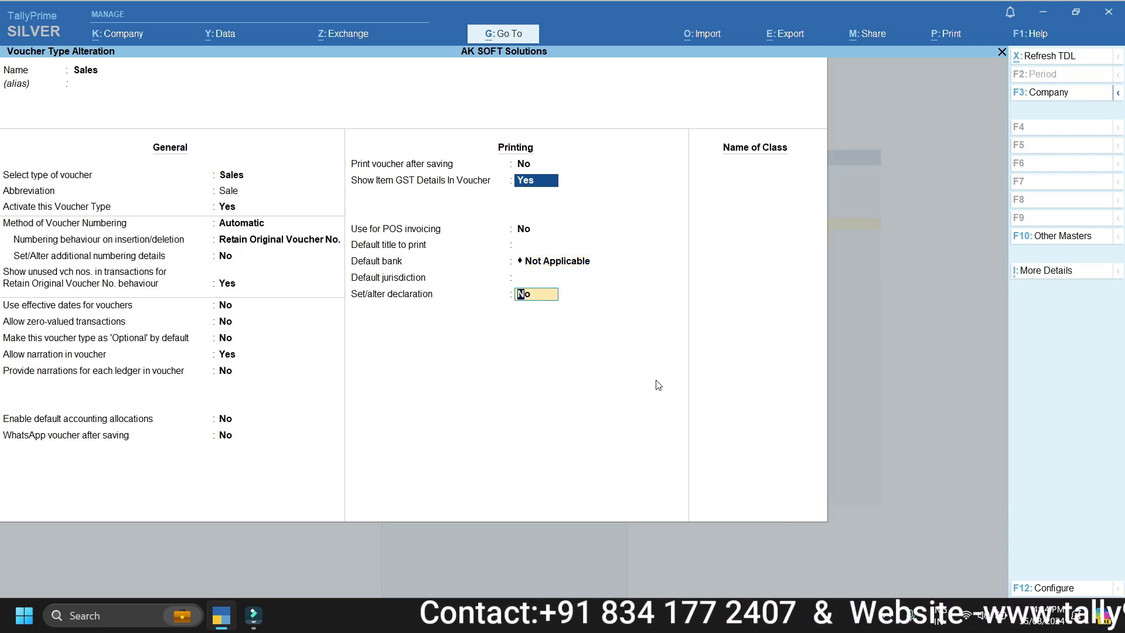
{"action": "key", "text": "Return"}
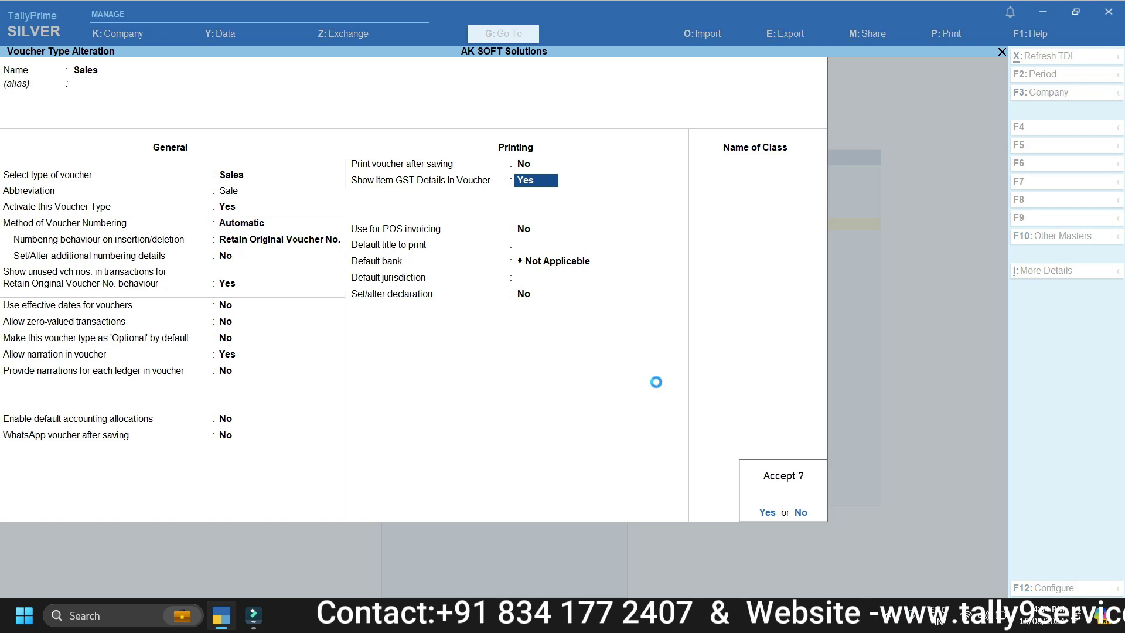
{"action": "key", "text": "Return"}
{"action": "key", "text": "Escape"}
{"action": "key", "text": "Escape"}
{"action": "key", "text": "Escape"}
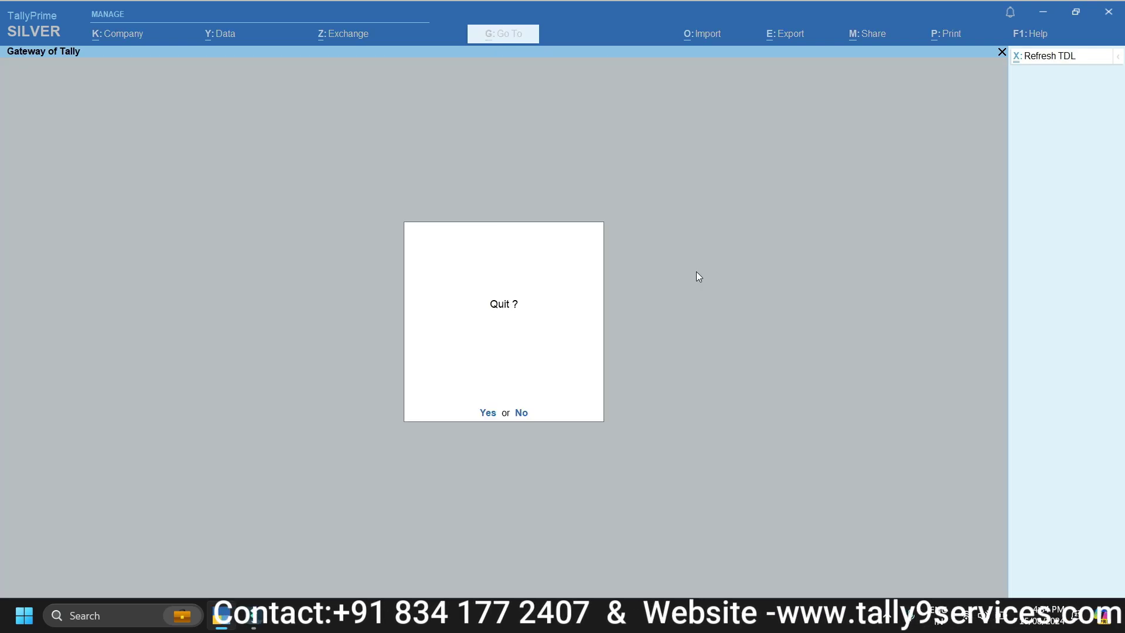
{"action": "key", "text": "Escape"}
- Open a new Sales voucher for entry
{"action": "key", "text": "Down"}
{"action": "key", "text": "Down"}
{"action": "left_click", "coordinate": [697, 273]}
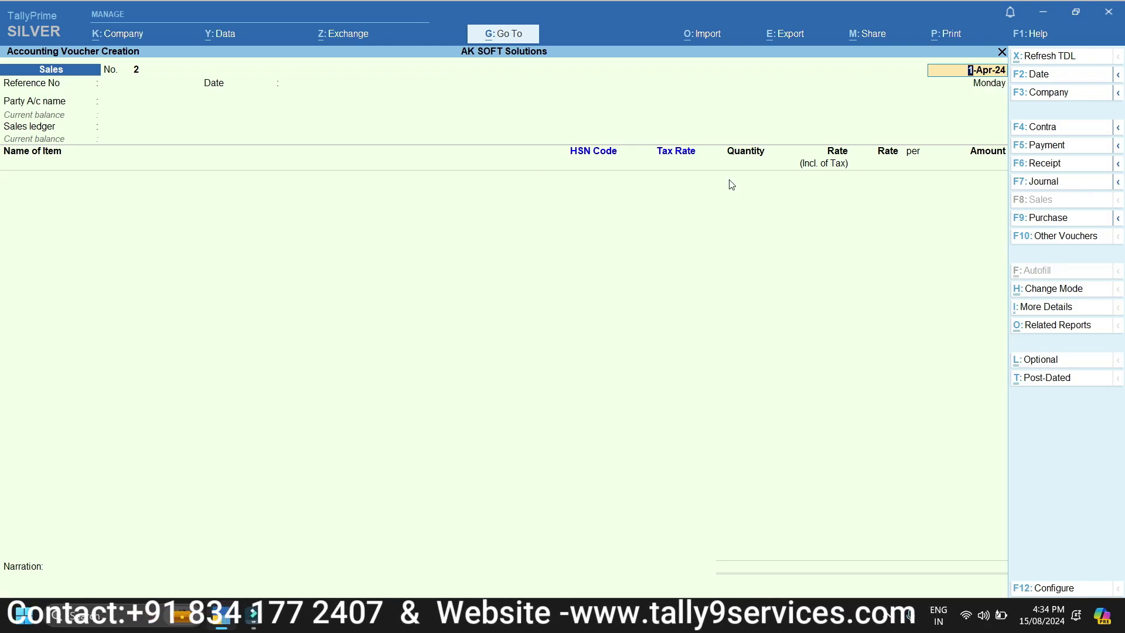
- Fill in the Sales voucher header with reference number 2, date 1-Apr-24, the customer's party account and the Sales ledger
{"action": "key", "text": "Return"}
{"action": "type", "text": "2"}
{"action": "key", "text": "Return"}
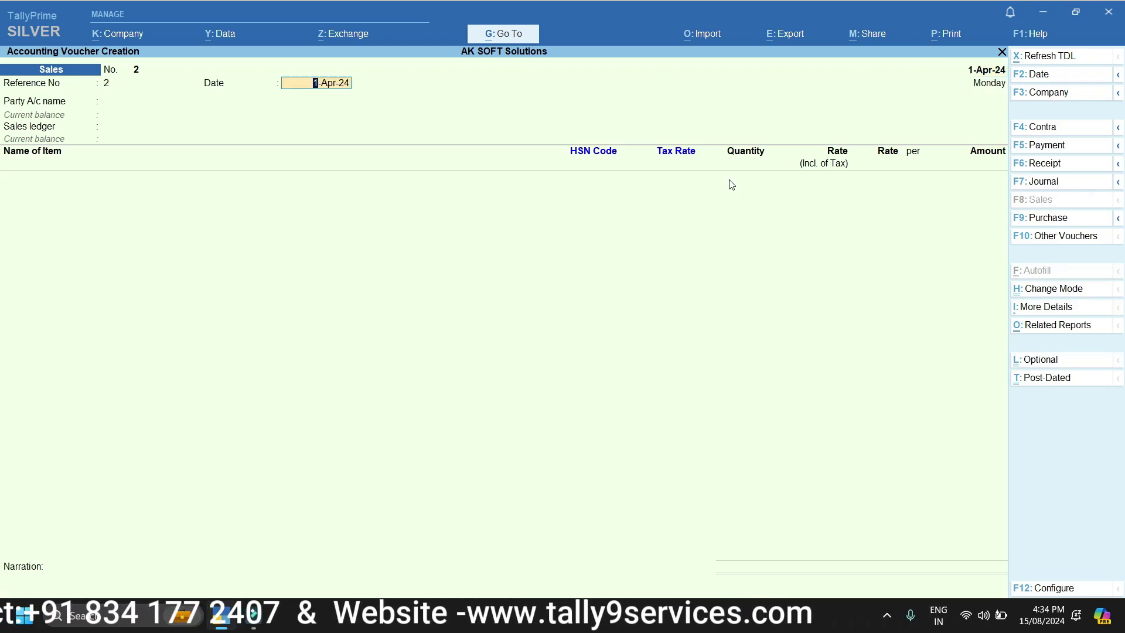
{"action": "key", "text": "Return"}
{"action": "key", "text": "Down"}
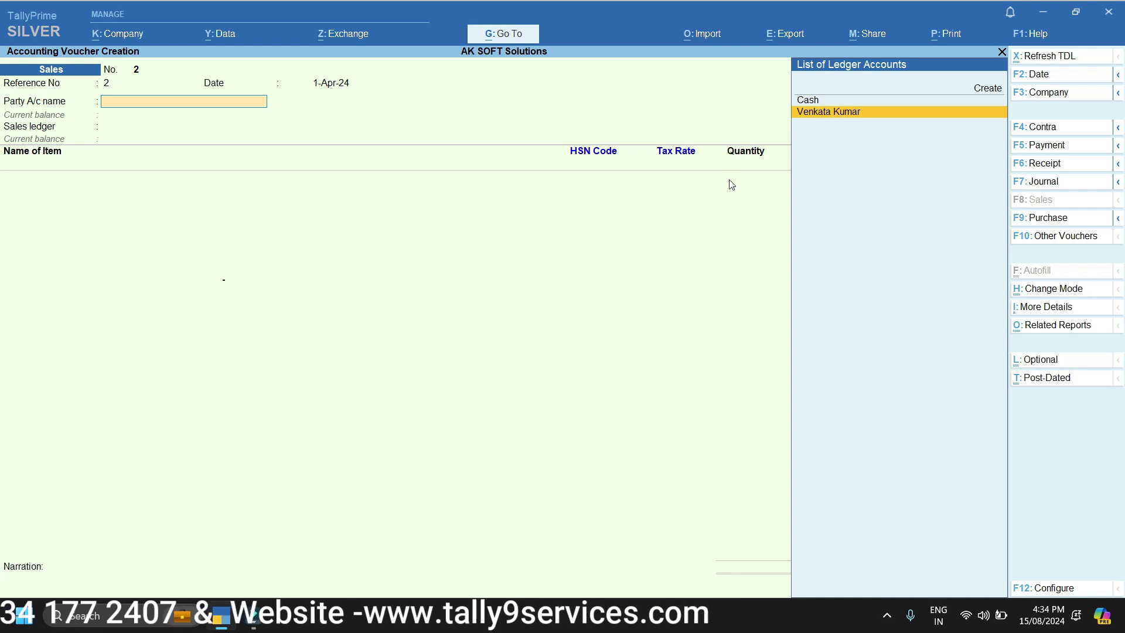
{"action": "key", "text": "Return"}
{"action": "key", "text": "ctrl+a"}
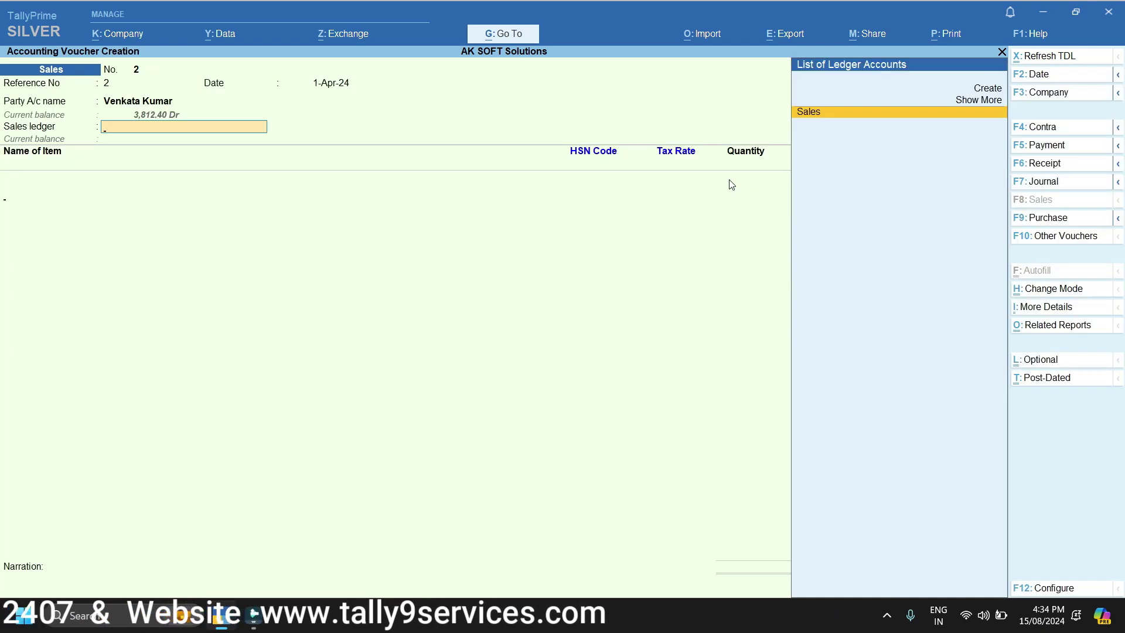
{"action": "key", "text": "Return"}
- Add the item Tally Single User with quantity 1 Nos and a tax-inclusive rate of 22,500
{"action": "key", "text": "Down"}
{"action": "key", "text": "Down"}
{"action": "key", "text": "Down"}
{"action": "key", "text": "Down"}
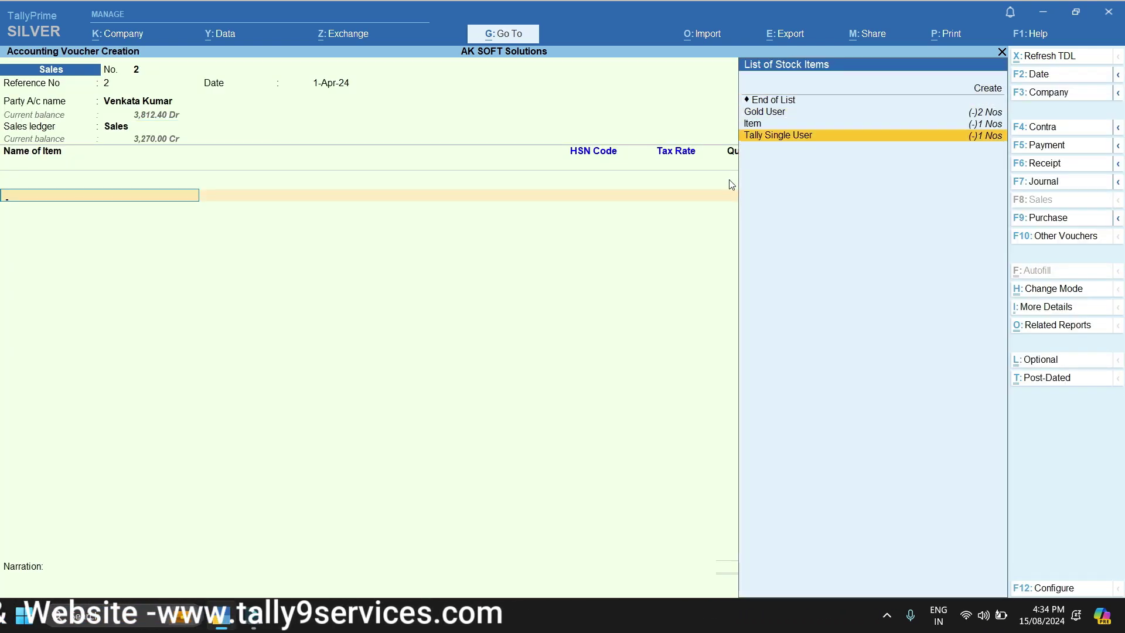
{"action": "key", "text": "Return"}
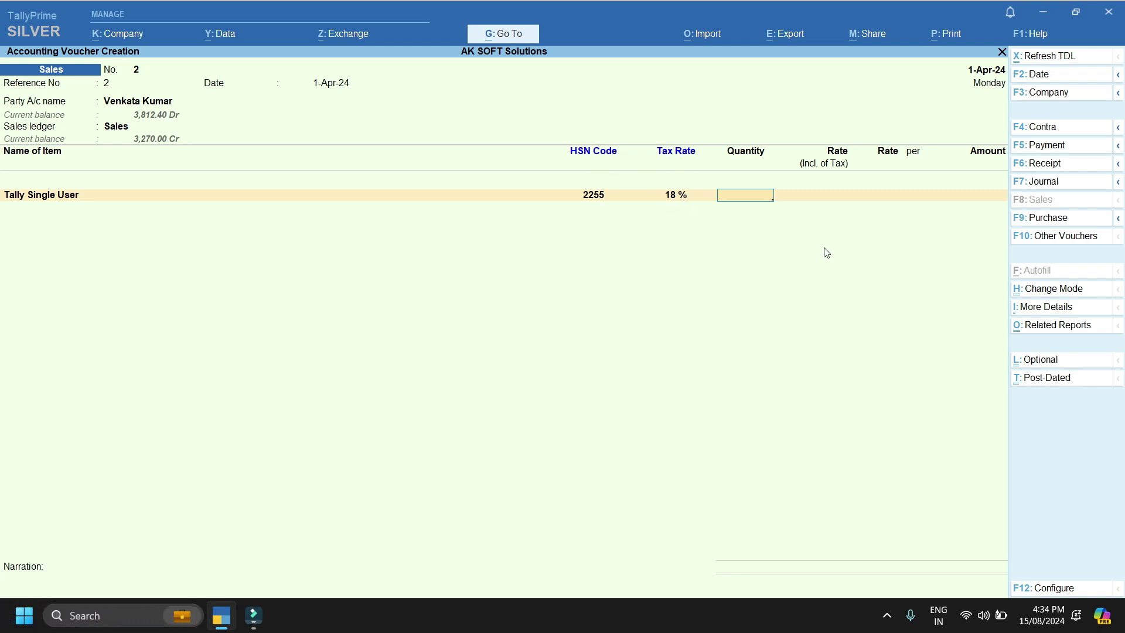
{"action": "type", "text": "1"}
{"action": "key", "text": "Return"}
{"action": "type", "text": "22500"}
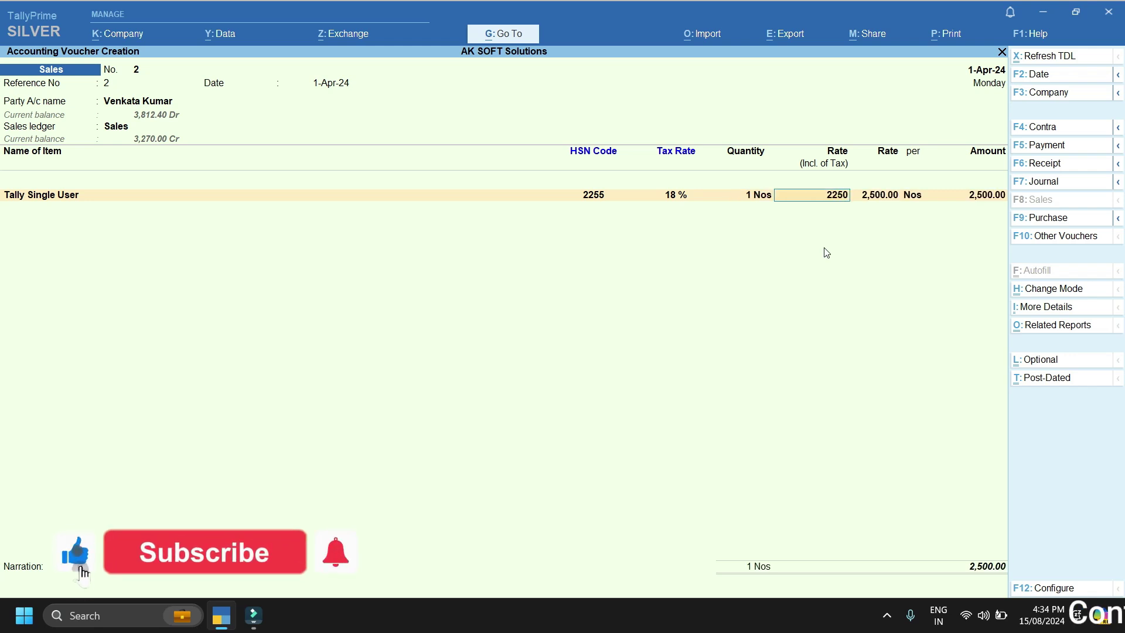
{"action": "key", "text": "Return"}
{"action": "key", "text": "Return"}
{"action": "key", "text": "Return"}
{"action": "key", "text": "Return"}
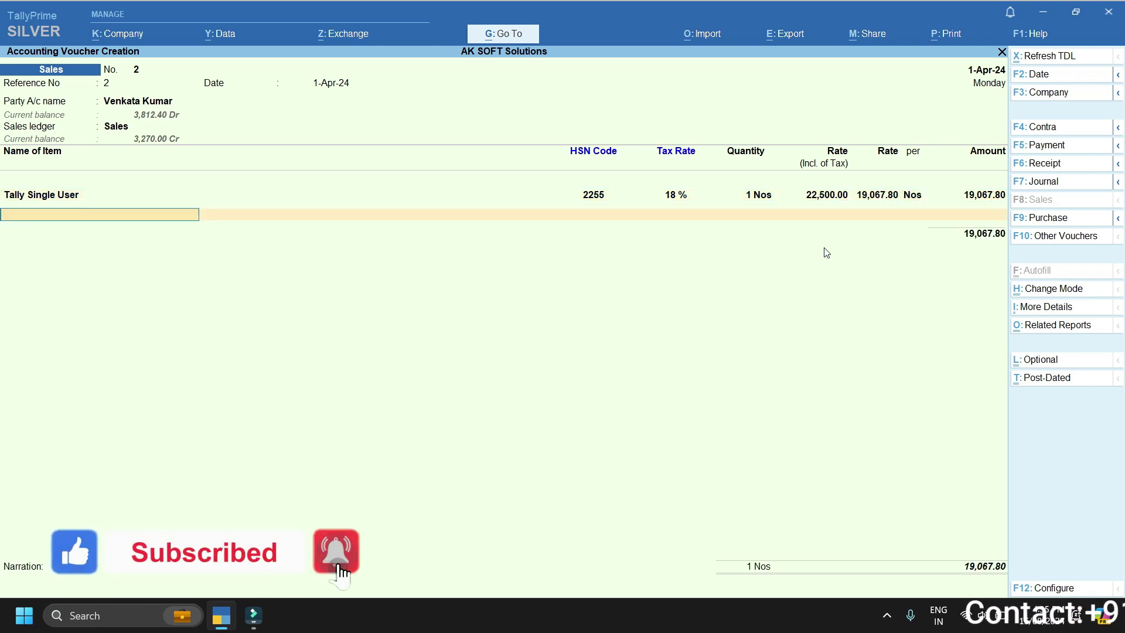
- Add the CGST and SGST ledgers below the item in the Sales voucher
{"action": "type", "text": "c"}
{"action": "key", "text": "Return"}
{"action": "type", "text": "Sg"}
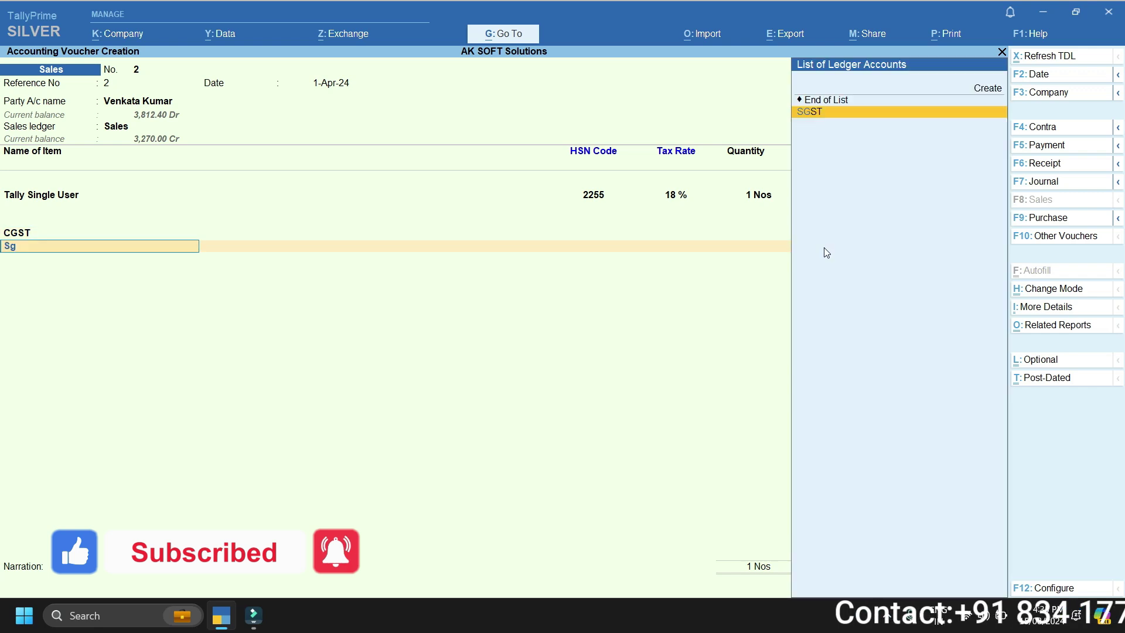
{"action": "key", "text": "Return"}
{"action": "key", "text": "Return"}
{"action": "key", "text": "Return"}
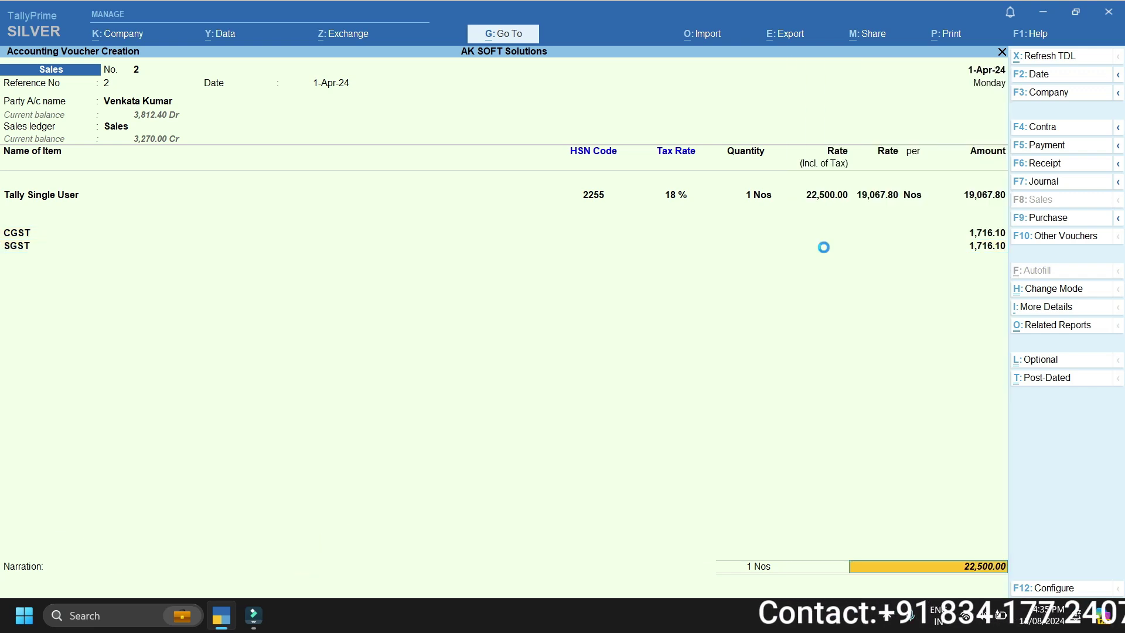
- Save the Sales voucher without a narration and quit voucher entry to the Gateway of Tally
{"action": "key", "text": "Return"}
{"action": "key", "text": "Return"}
{"action": "key", "text": "Return"}
{"action": "key", "text": "Return"}
{"action": "key", "text": "Return"}
{"action": "key", "text": "Return"}
{"action": "key", "text": "Return"}
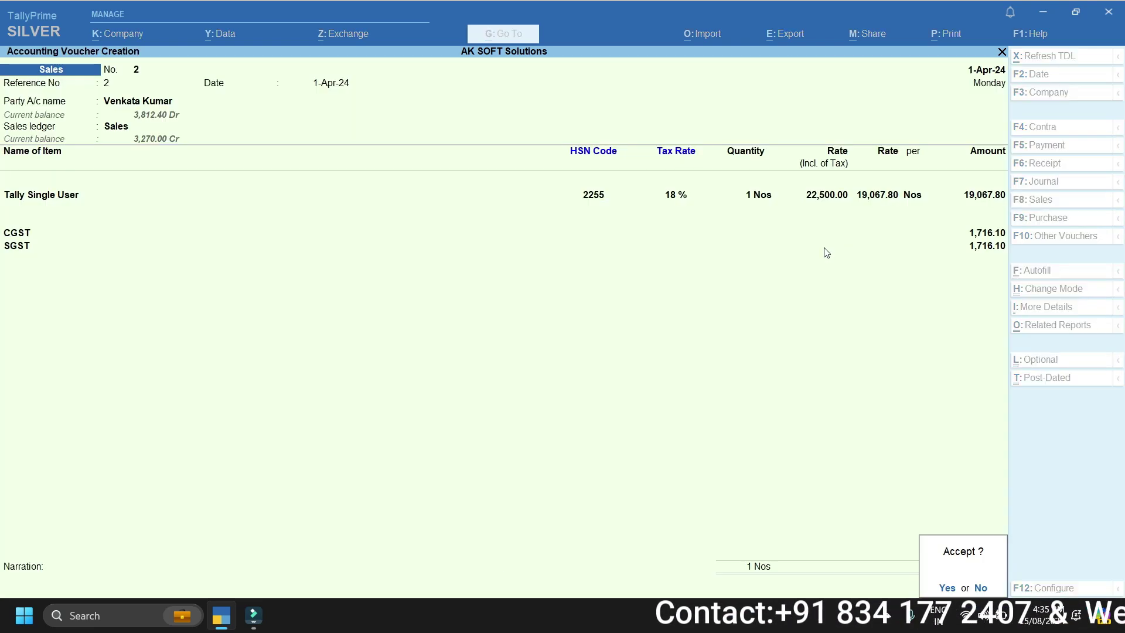
{"action": "key", "text": "Escape"}
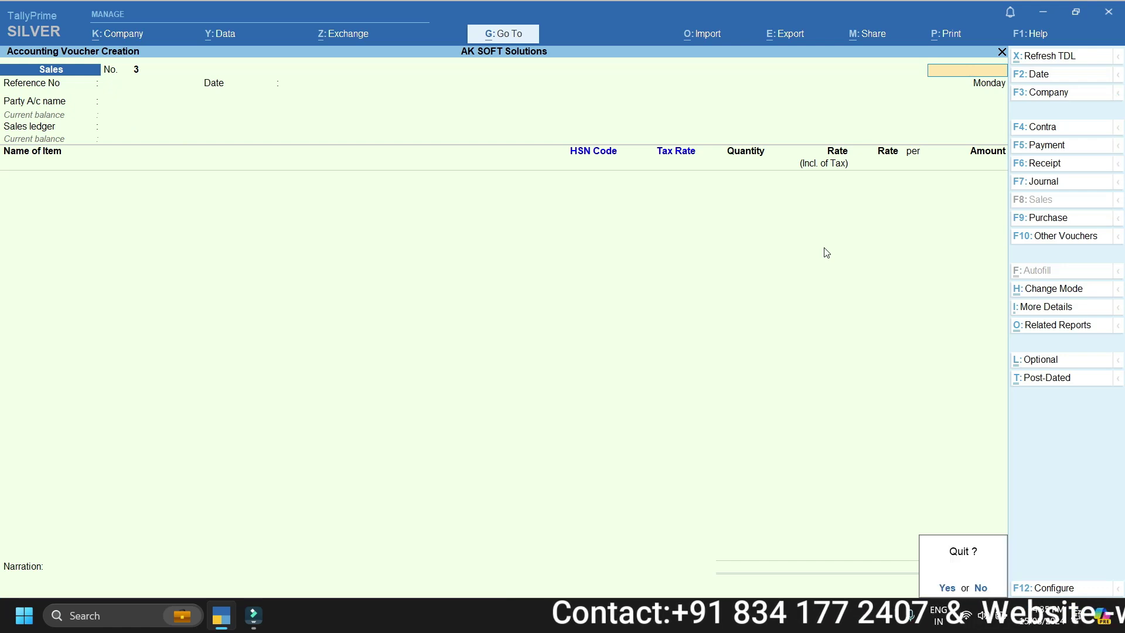
{"action": "key", "text": "Return"}
- Open a new Purchase voucher to check its item columns, and quit it without making an entry
{"action": "key", "text": "Up"}
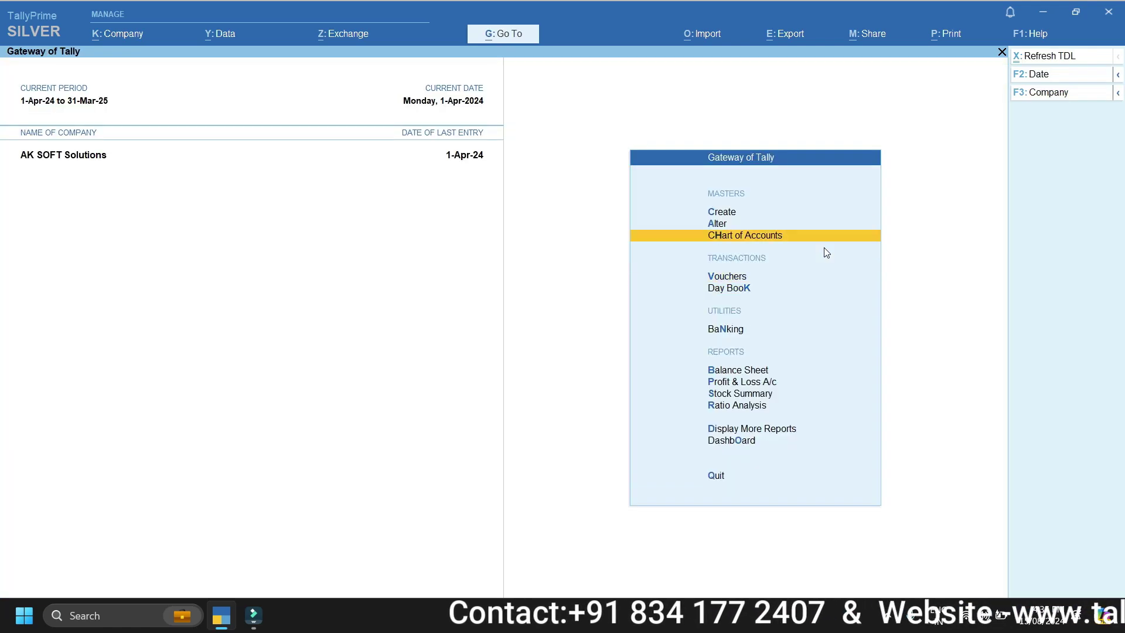
{"action": "key", "text": "Down"}
{"action": "key", "text": "Return"}
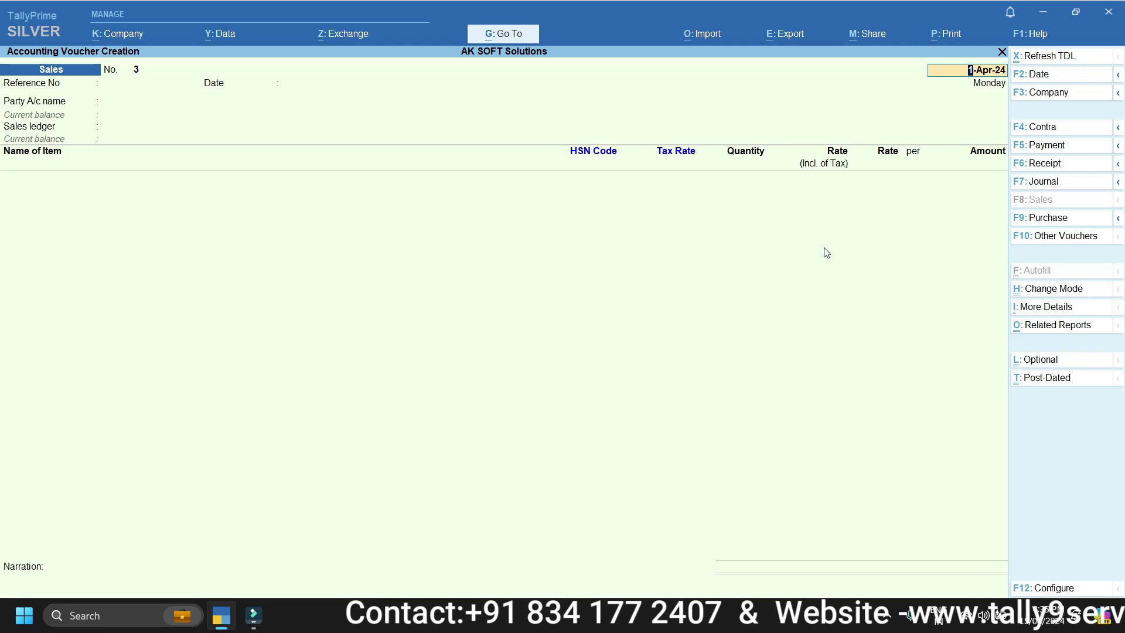
{"action": "left_click", "coordinate": [1035, 223]}
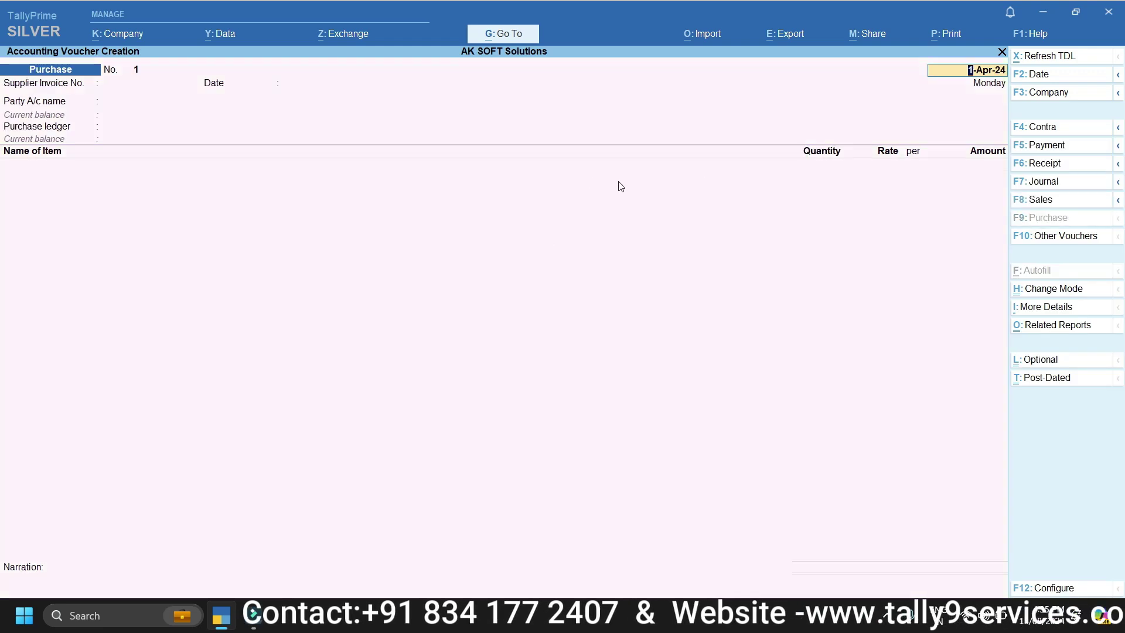
{"action": "key", "text": "Escape"}
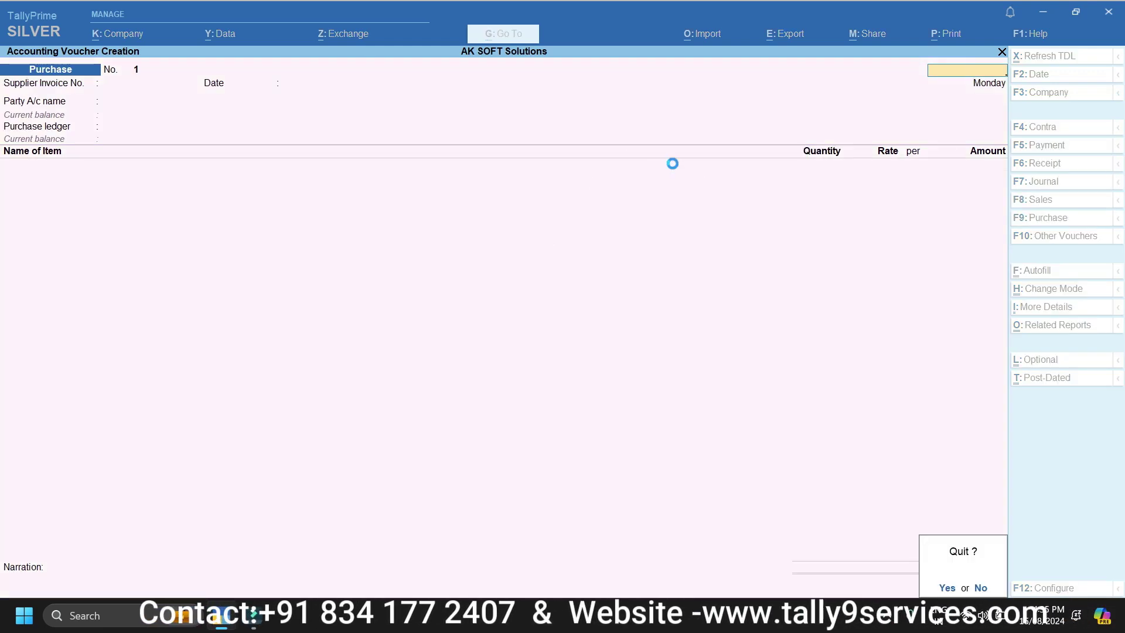
{"action": "key", "text": "Return"}
- Open the Purchase voucher type for alteration and go to its Show Item GST Details In Voucher option
{"action": "key", "text": "Up"}
{"action": "key", "text": "Up"}
{"action": "key", "text": "Return"}
{"action": "key", "text": "Down"}
{"action": "key", "text": "Down"}
{"action": "key", "text": "Return"}
{"action": "key", "text": "Escape"}
{"action": "key", "text": "Down"}
{"action": "key", "text": "Return"}
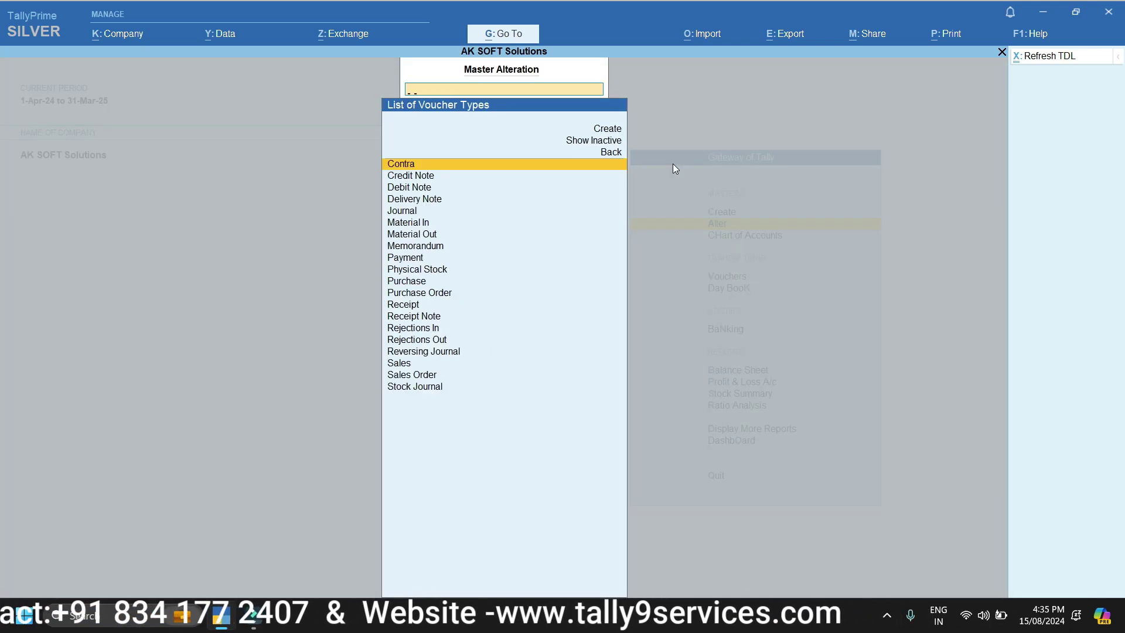
{"action": "type", "text": "pu"}
{"action": "key", "text": "Return"}
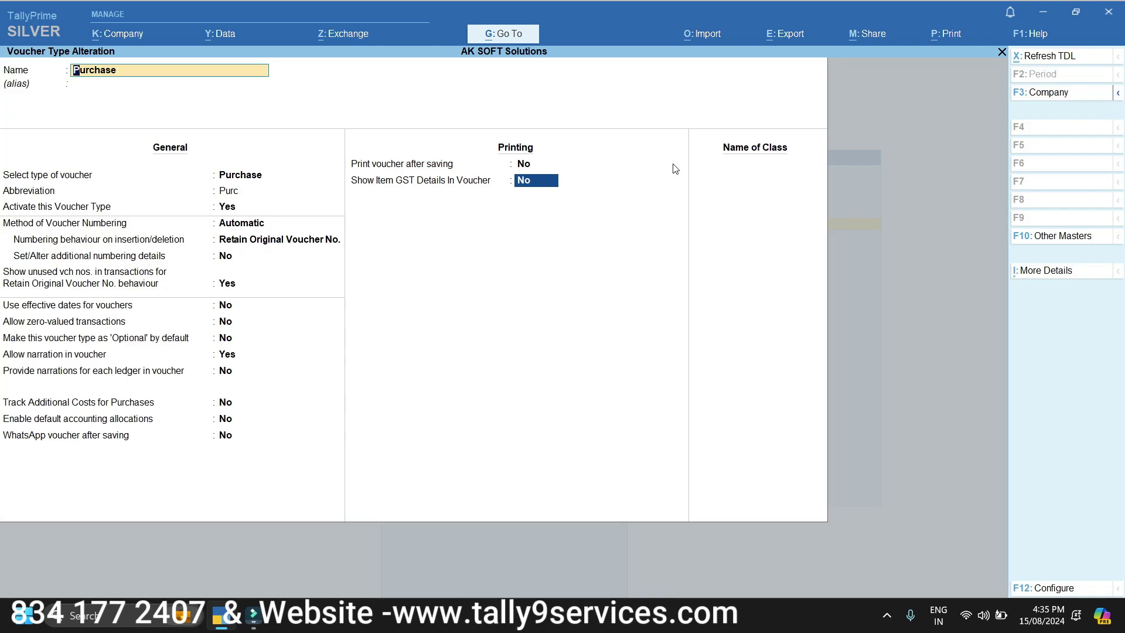
{"action": "left_click", "coordinate": [526, 184]}
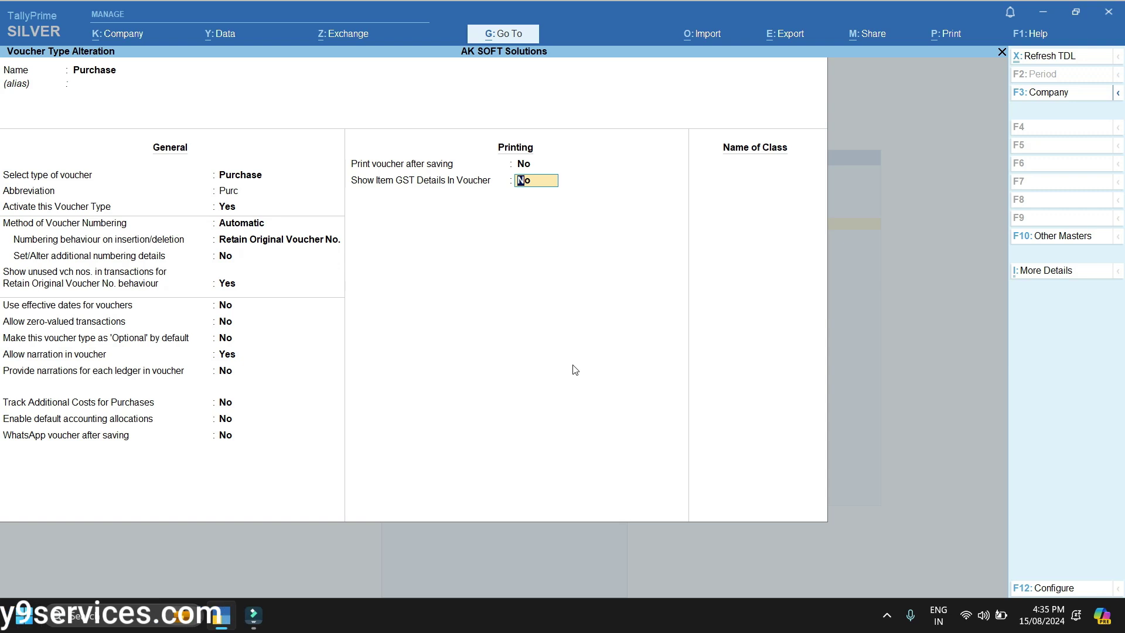
- Quit the Purchase voucher type alteration without saving and return to the Gateway of Tally
{"action": "key", "text": "Escape"}
{"action": "key", "text": "y"}
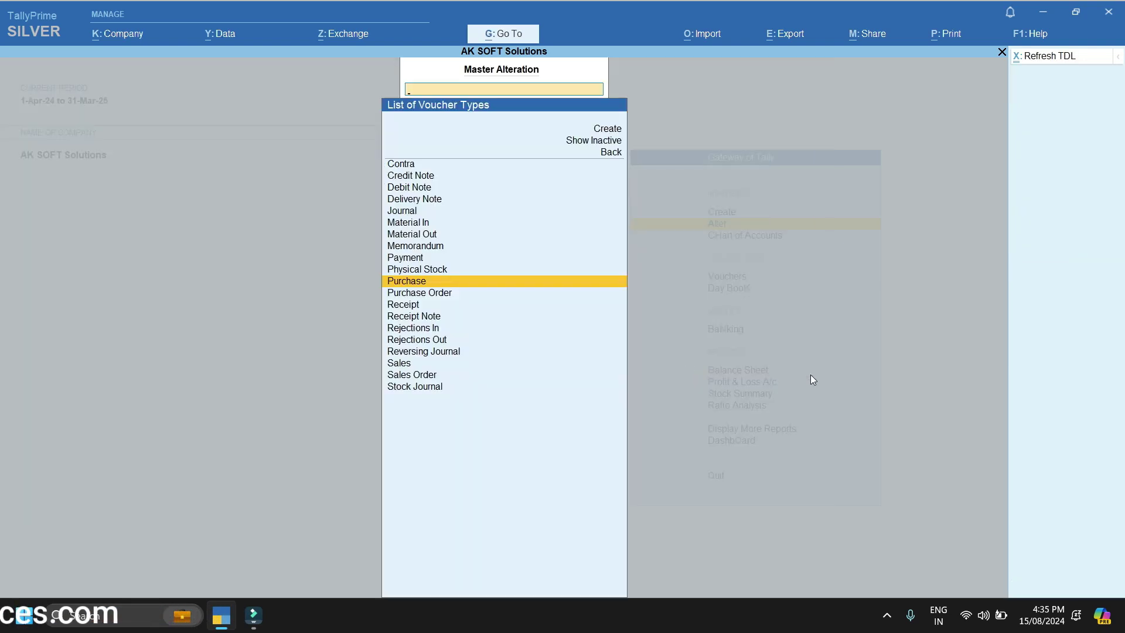
{"action": "key", "text": "Escape"}
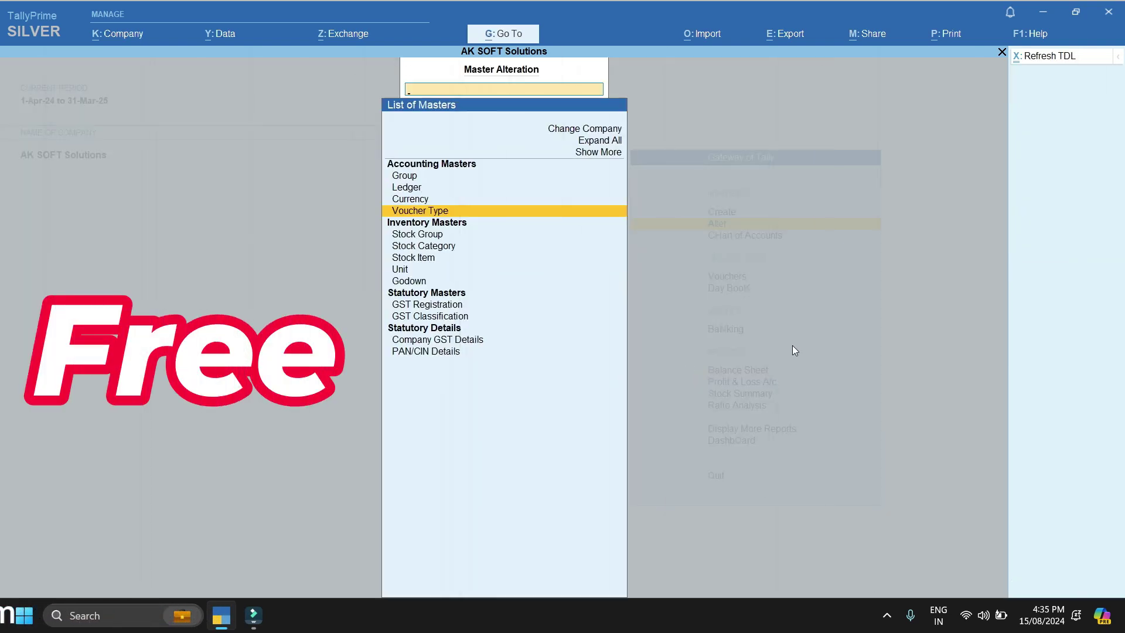
{"action": "key", "text": "Escape"}
{"action": "key", "text": "Escape"}
{"action": "key", "text": "n"}
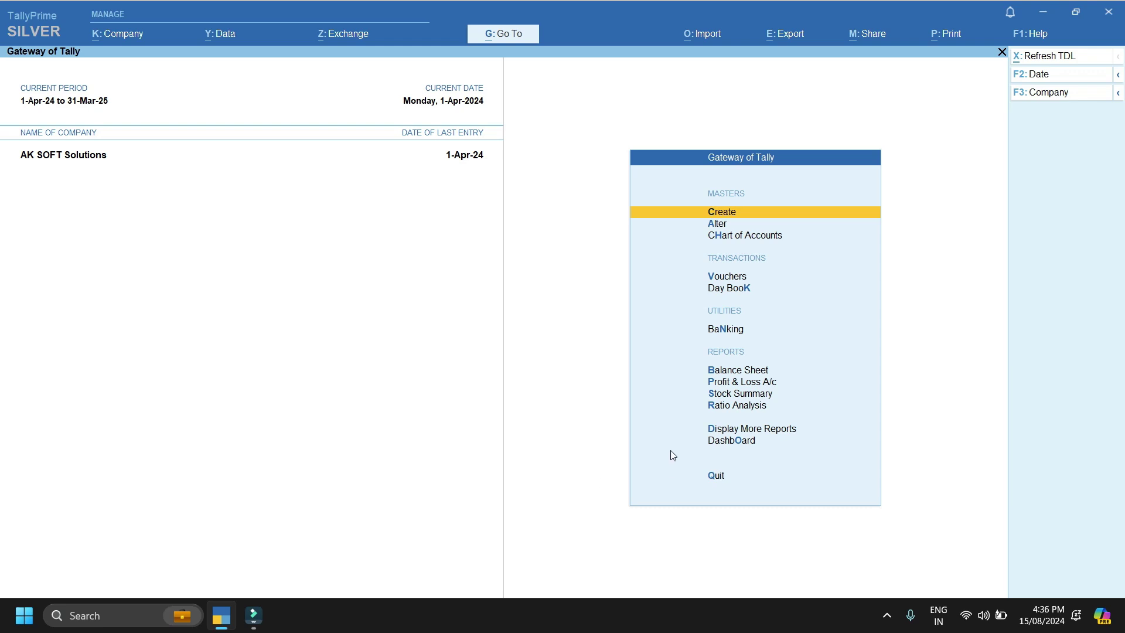
{"action": "key", "text": "Escape"}
{"action": "key", "text": "n"}
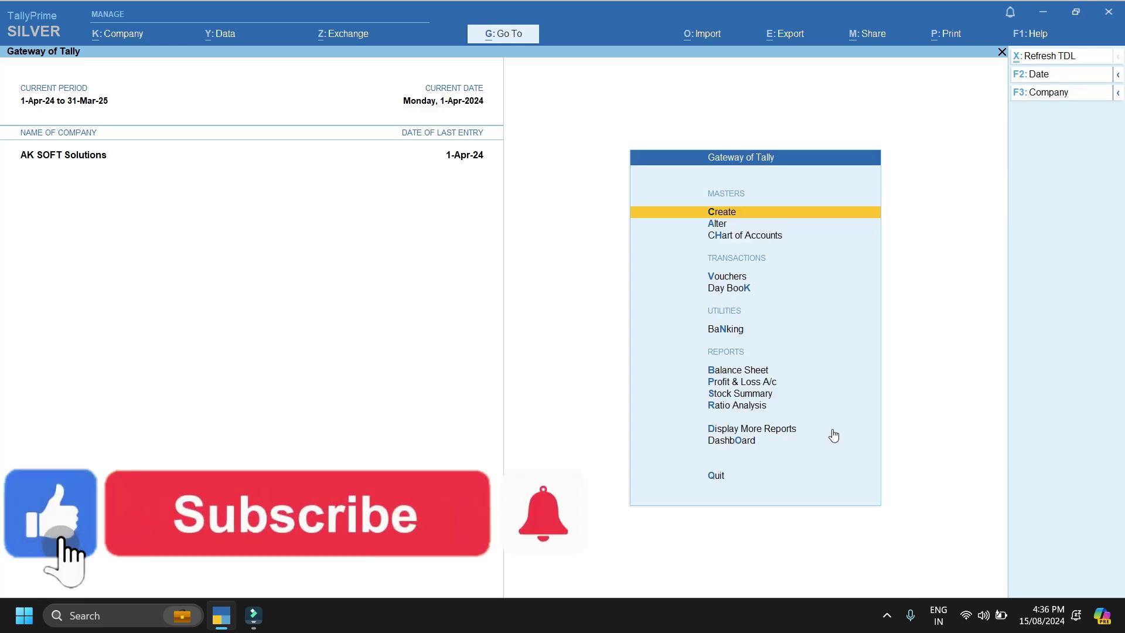
{"action": "key", "text": "Escape"}
{"action": "key", "text": "n"}
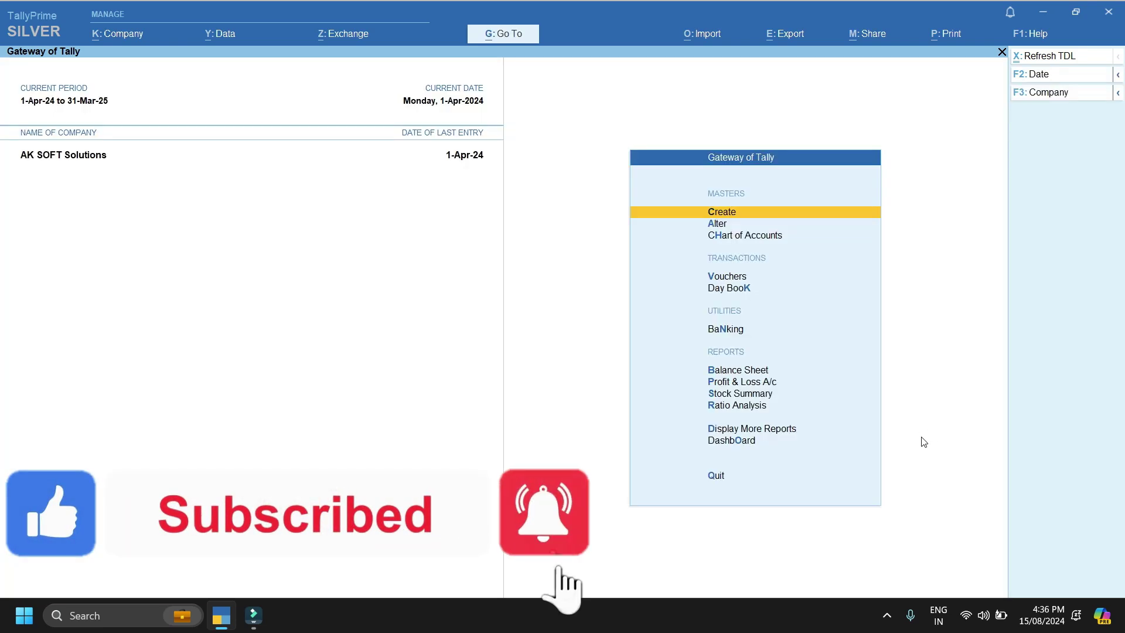